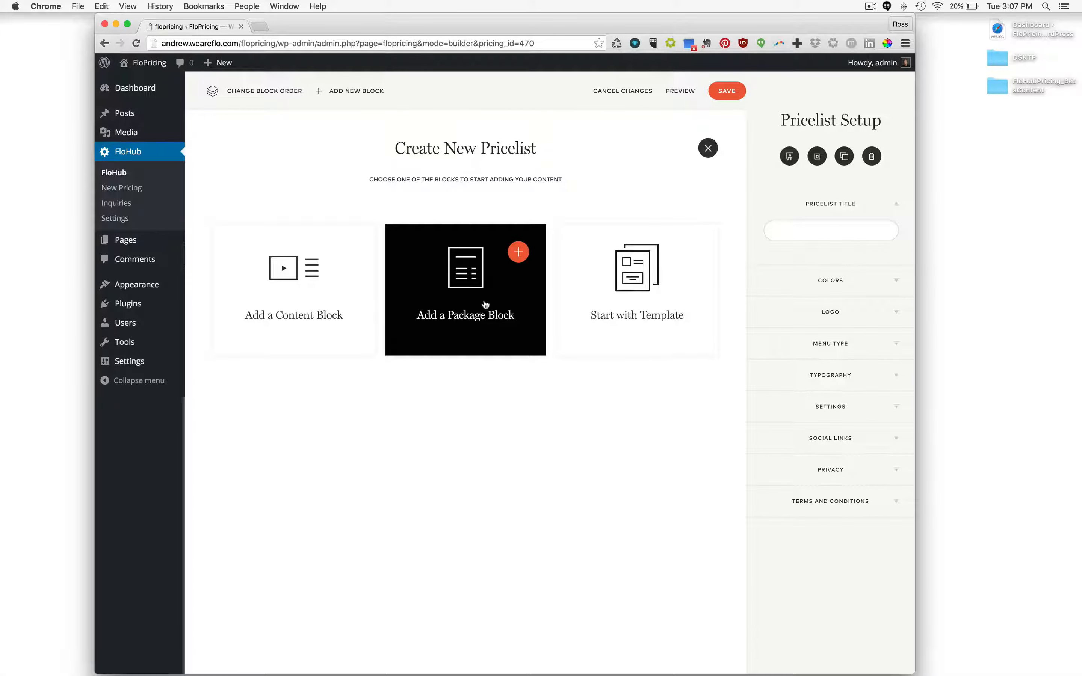
Review the layouts offered for content blocks and package blocks, returning to the block type choices
click(331, 293)
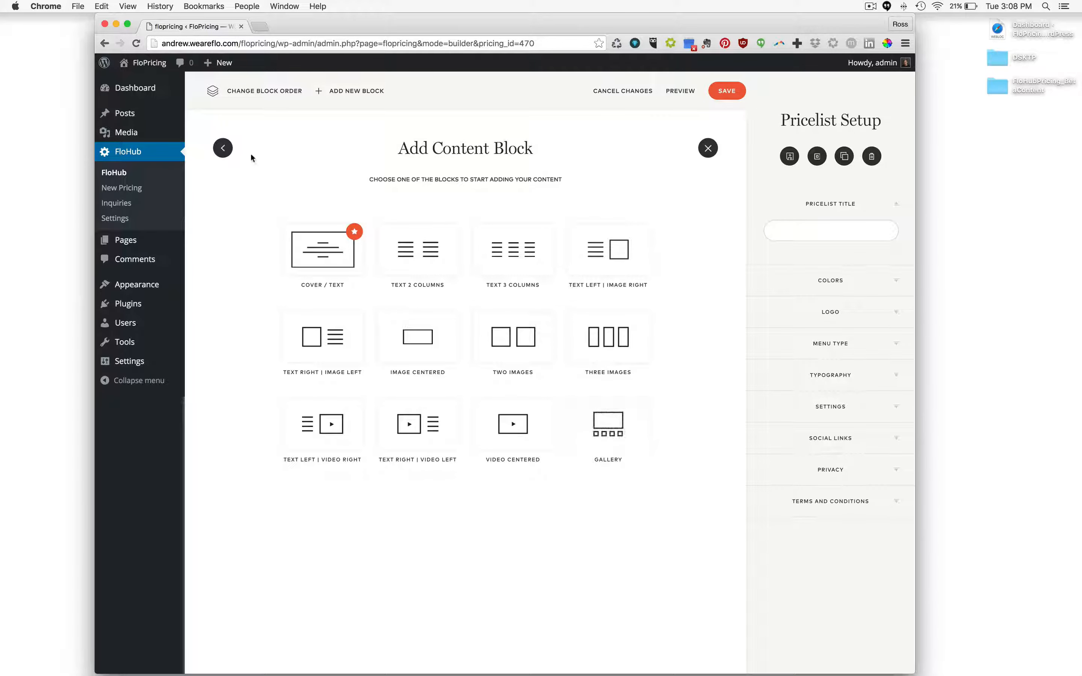
click(225, 146)
click(477, 276)
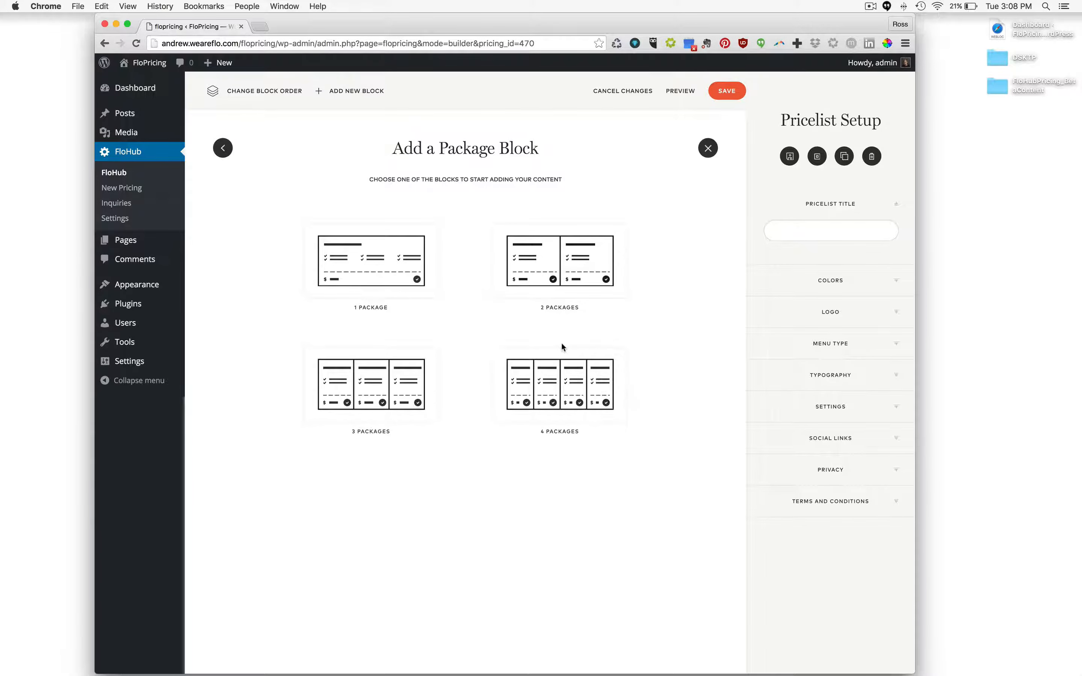
click(224, 149)
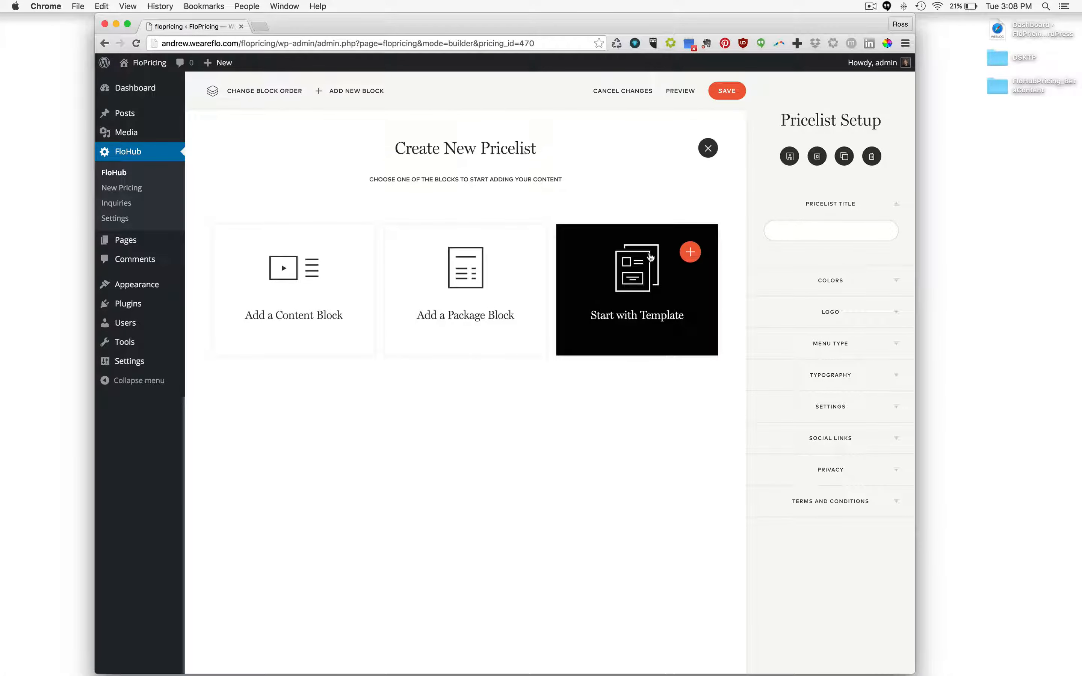
Start the new pricelist from the Lacrimosa template
click(641, 285)
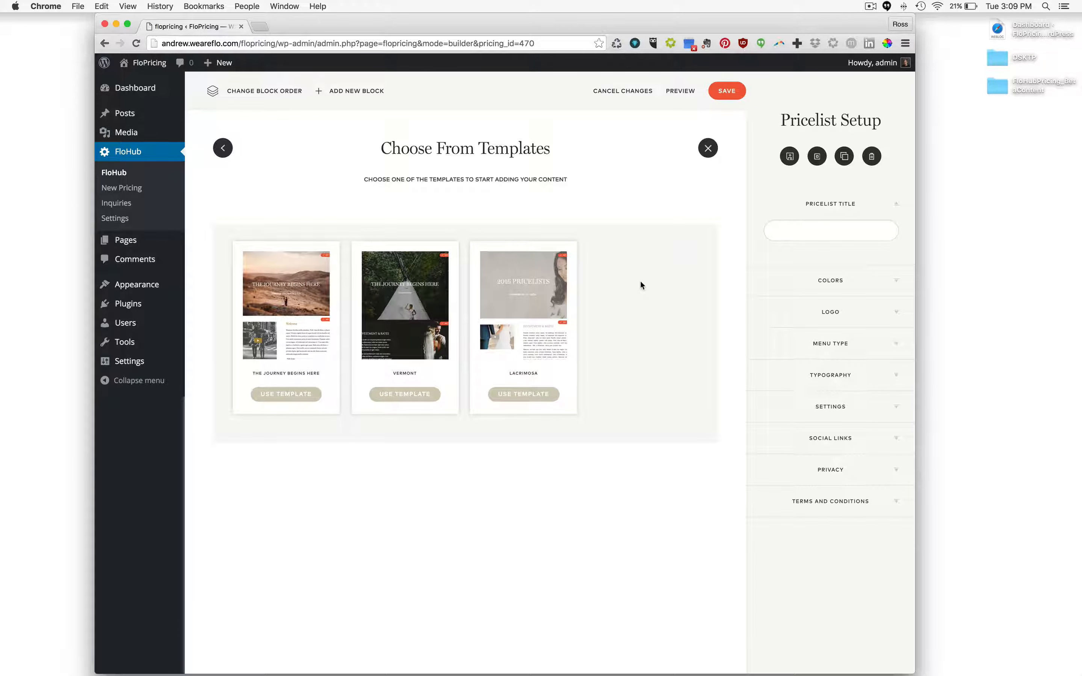
click(525, 396)
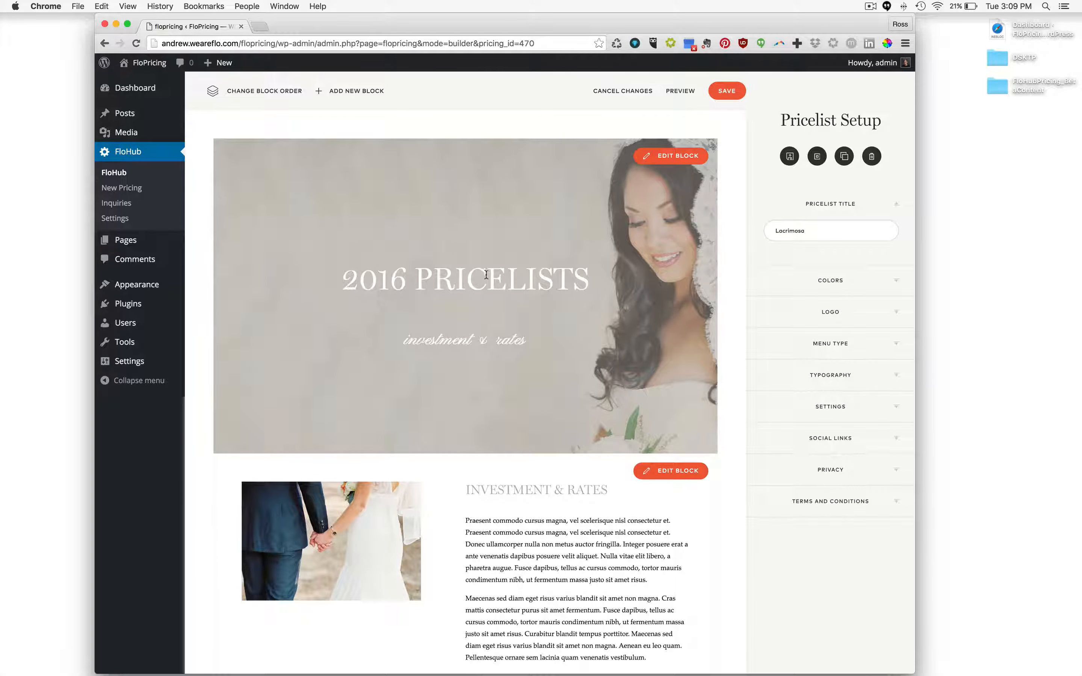
Examine the template's blocks from the cover through the collection, packages and gallery
scroll(517, 251, down, 20)
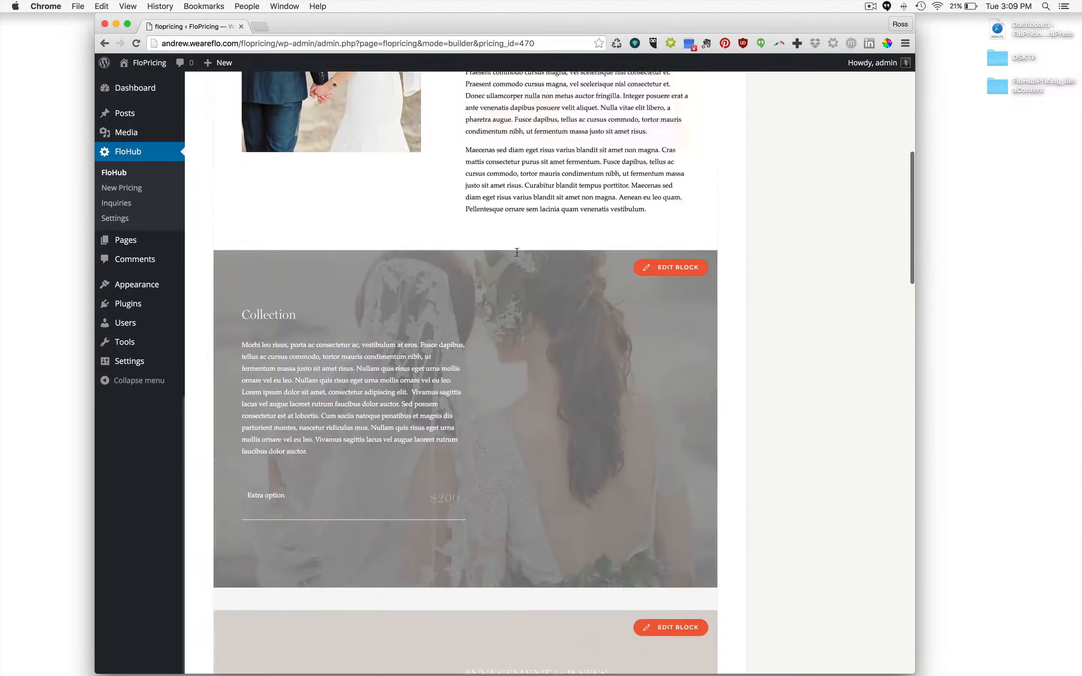
scroll(516, 251, down, 20)
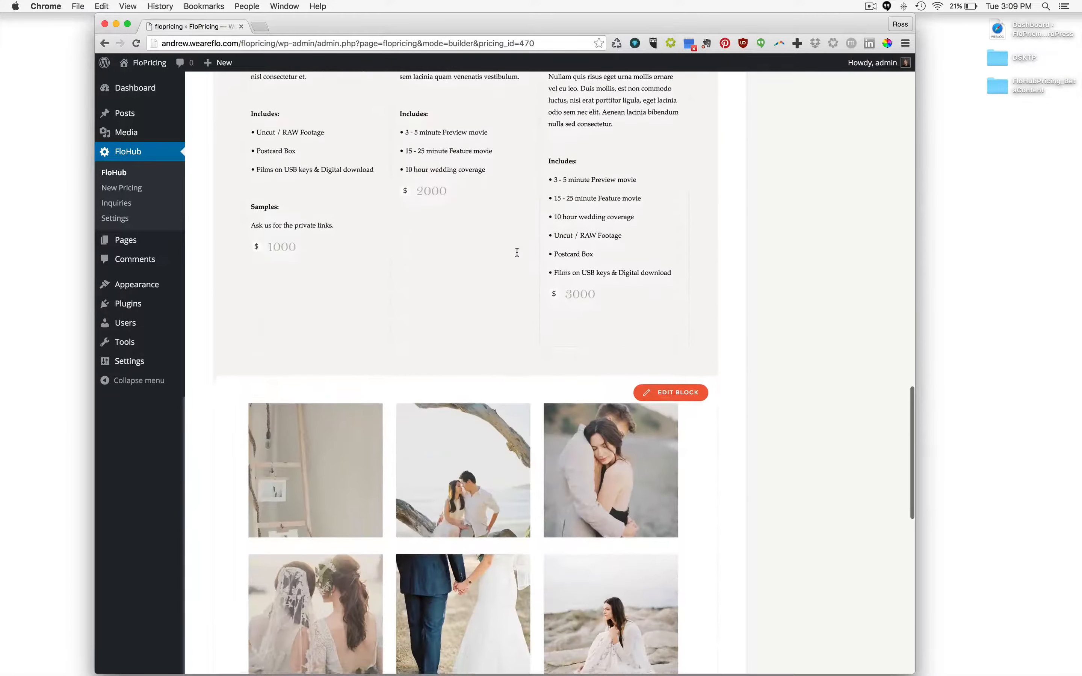
scroll(517, 251, down, 5)
scroll(517, 252, up, 20)
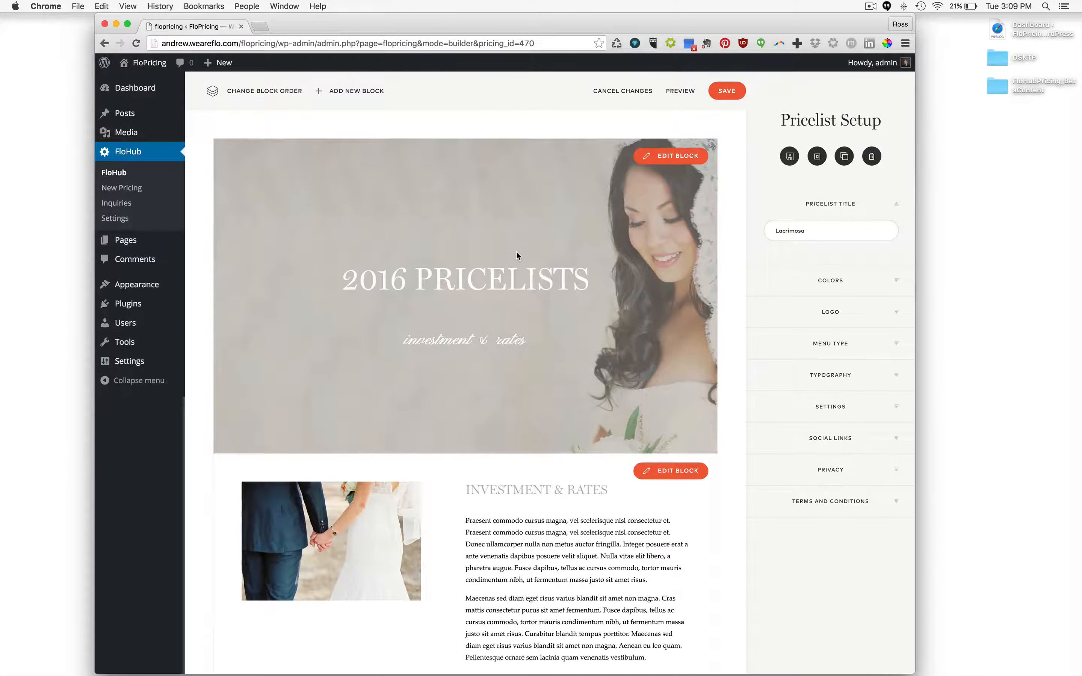
scroll(472, 166, down, 5)
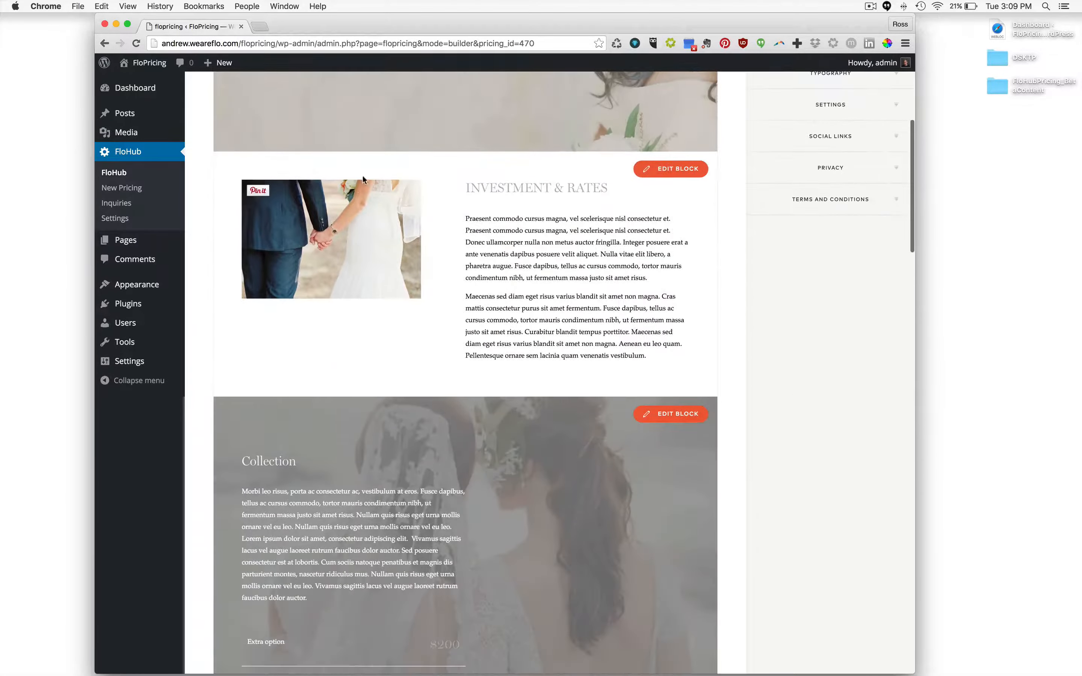
scroll(571, 383, down, 5)
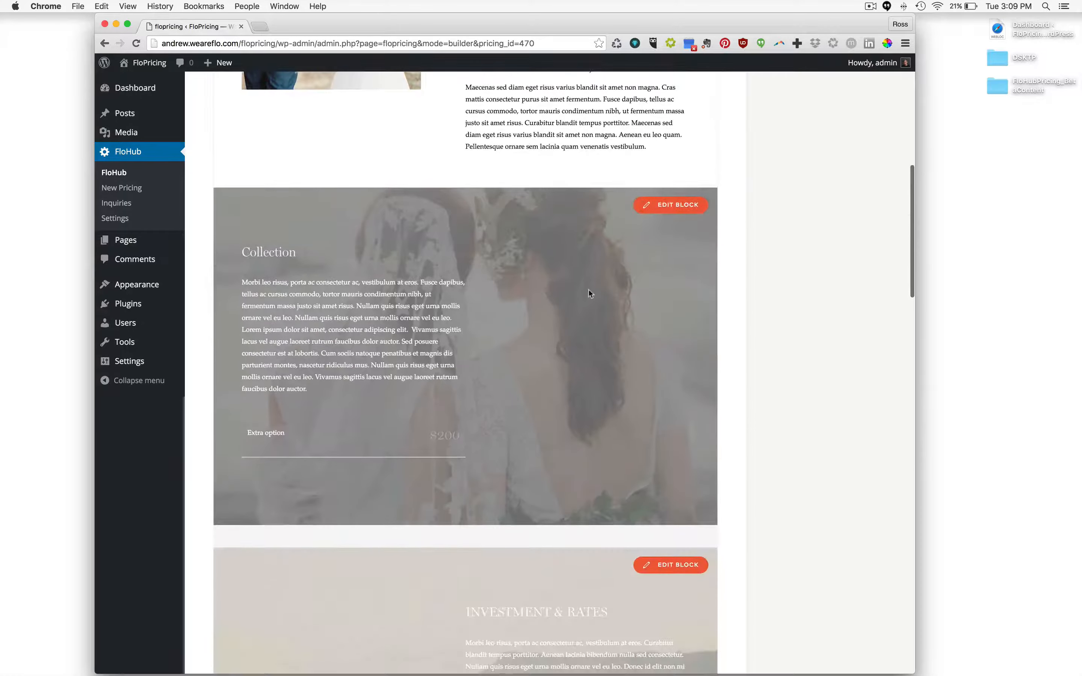
scroll(531, 330, down, 5)
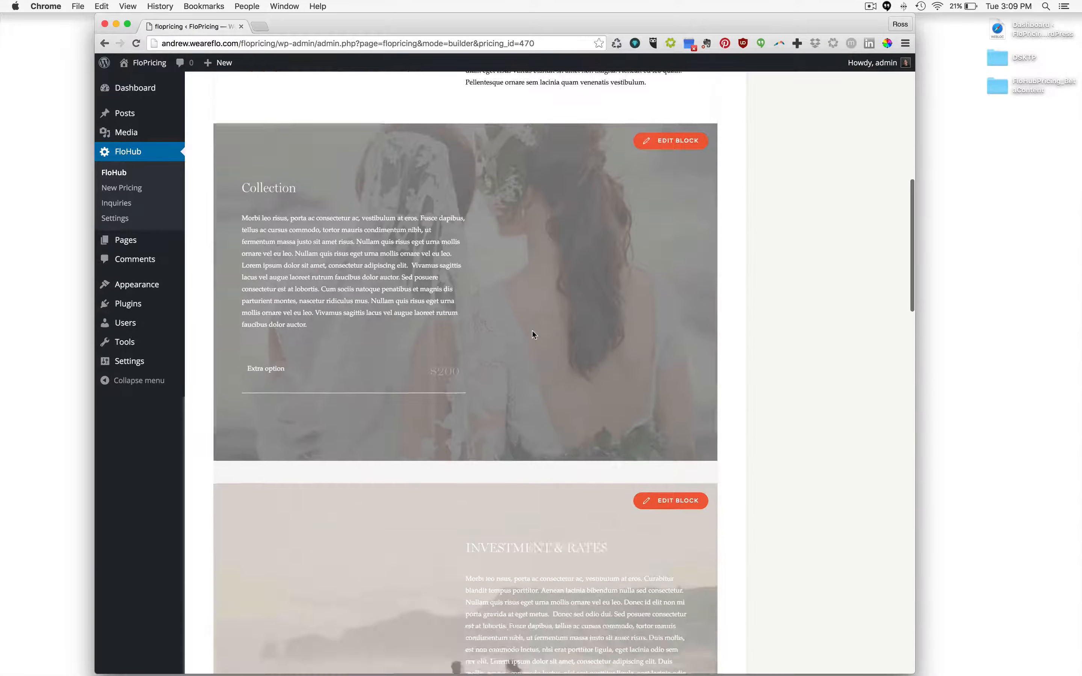
scroll(518, 343, up, 15)
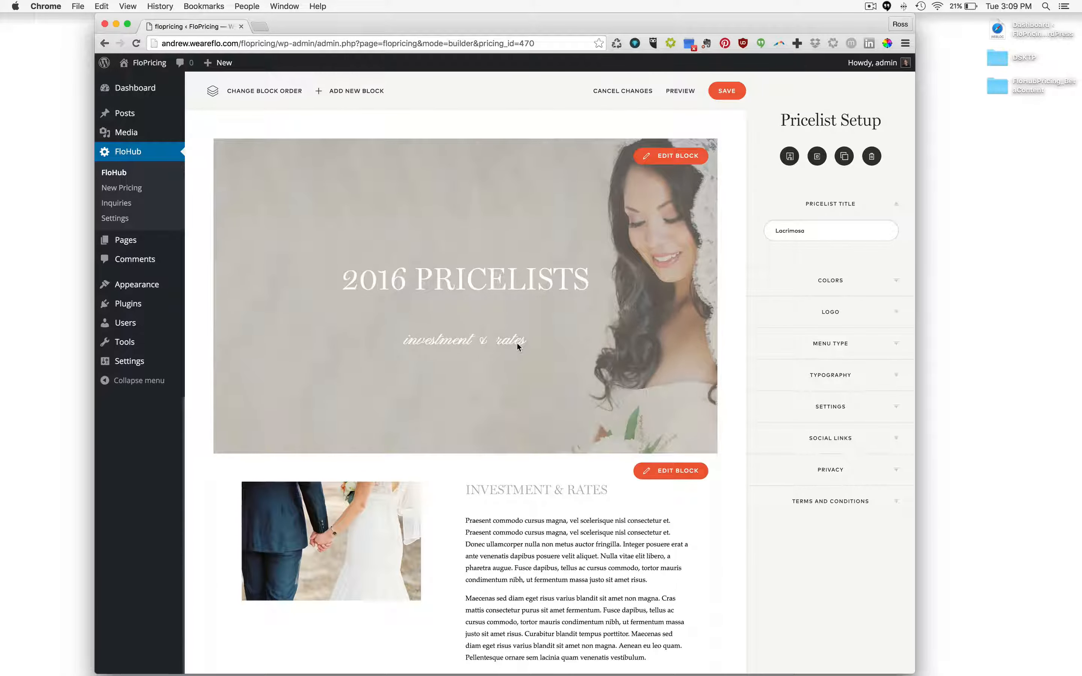
Save the pricelist and reopen Lacrimosa from the FloHub dashboard in a new browser tab
click(730, 94)
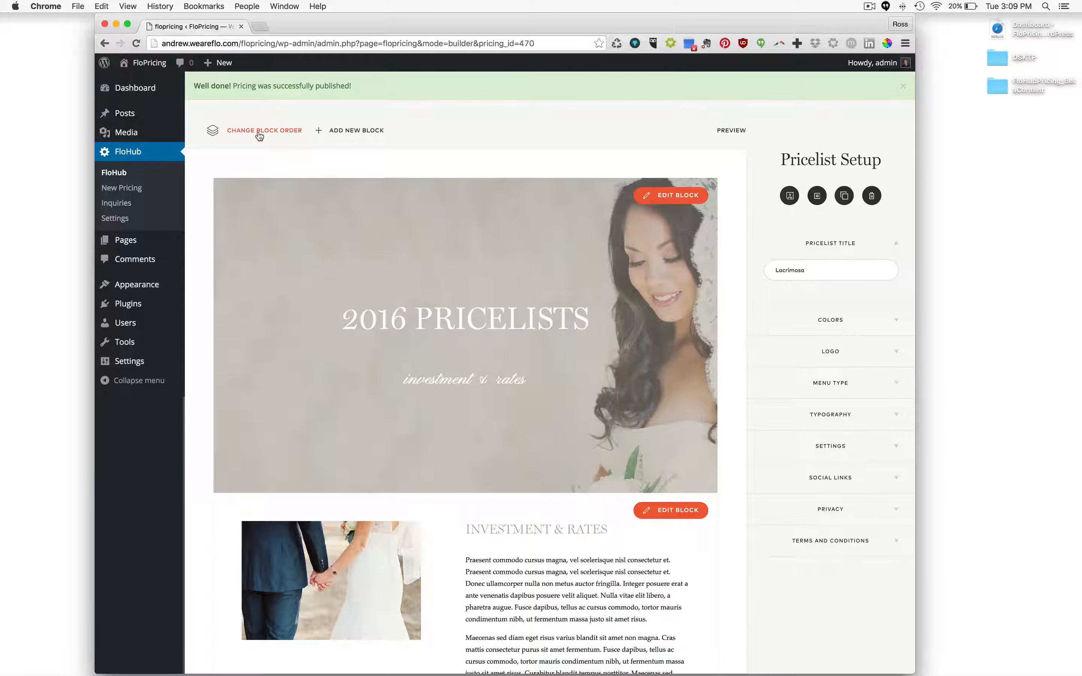
super+click(114, 173)
click(282, 27)
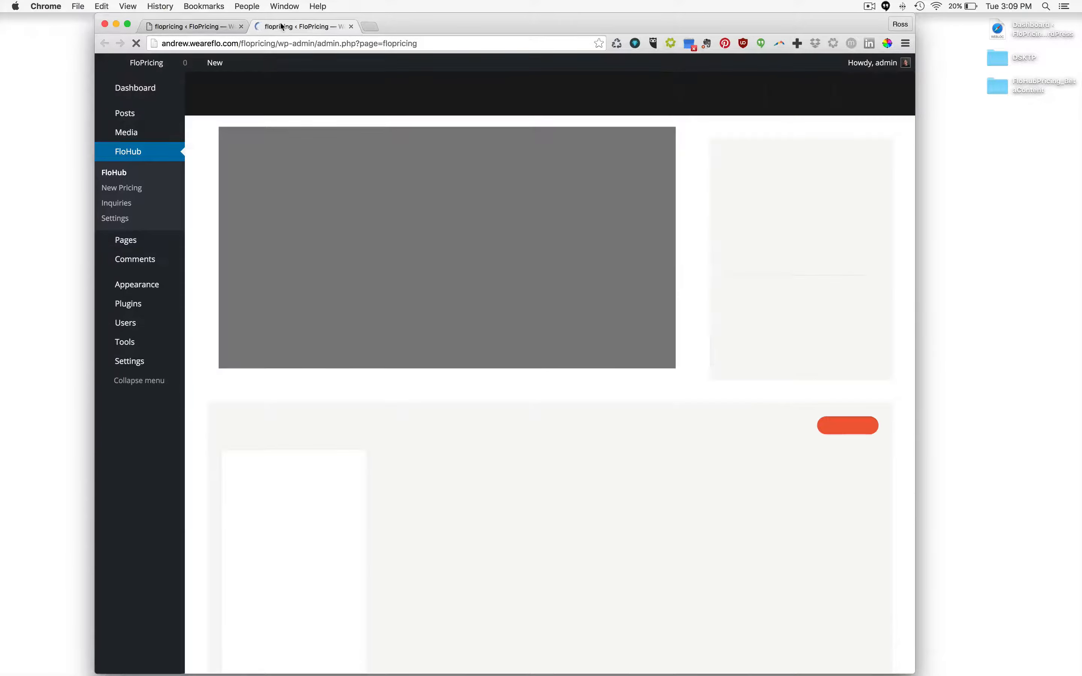
scroll(322, 456, down, 5)
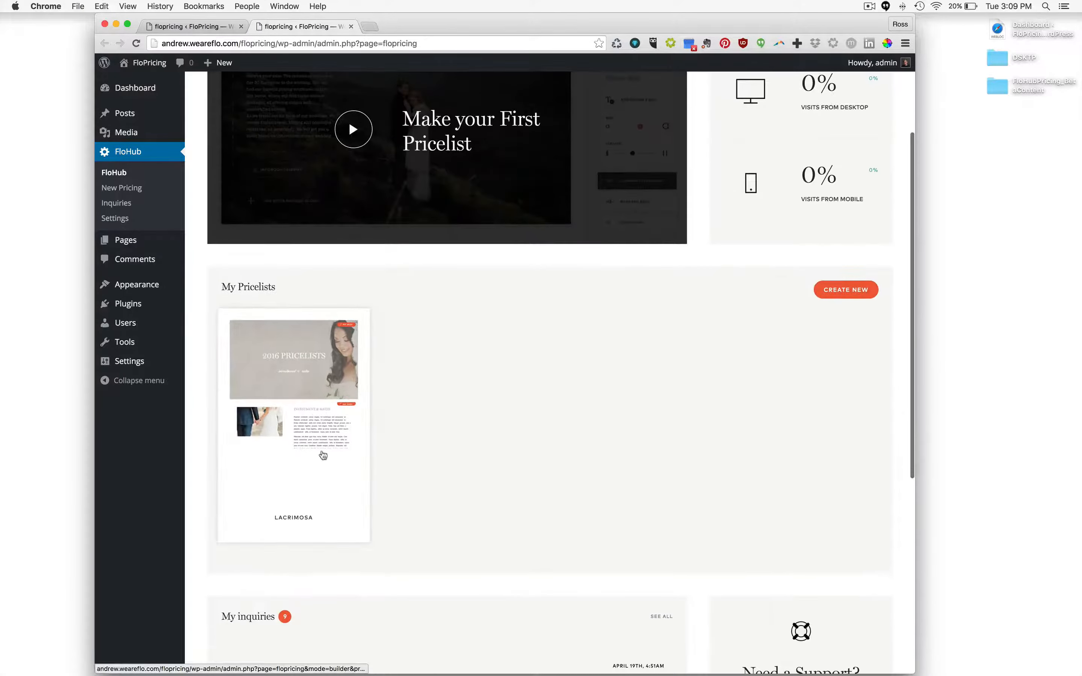
click(323, 455)
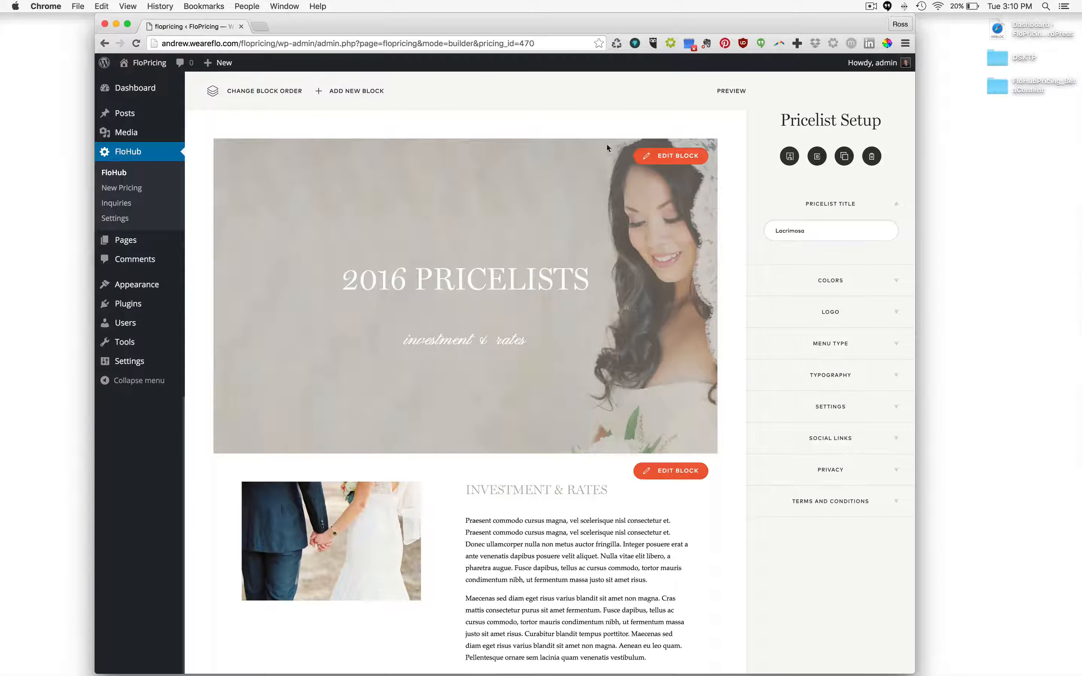
Shorten the cover block's heading to "2016 PRICELIST" and finish editing the block
click(670, 156)
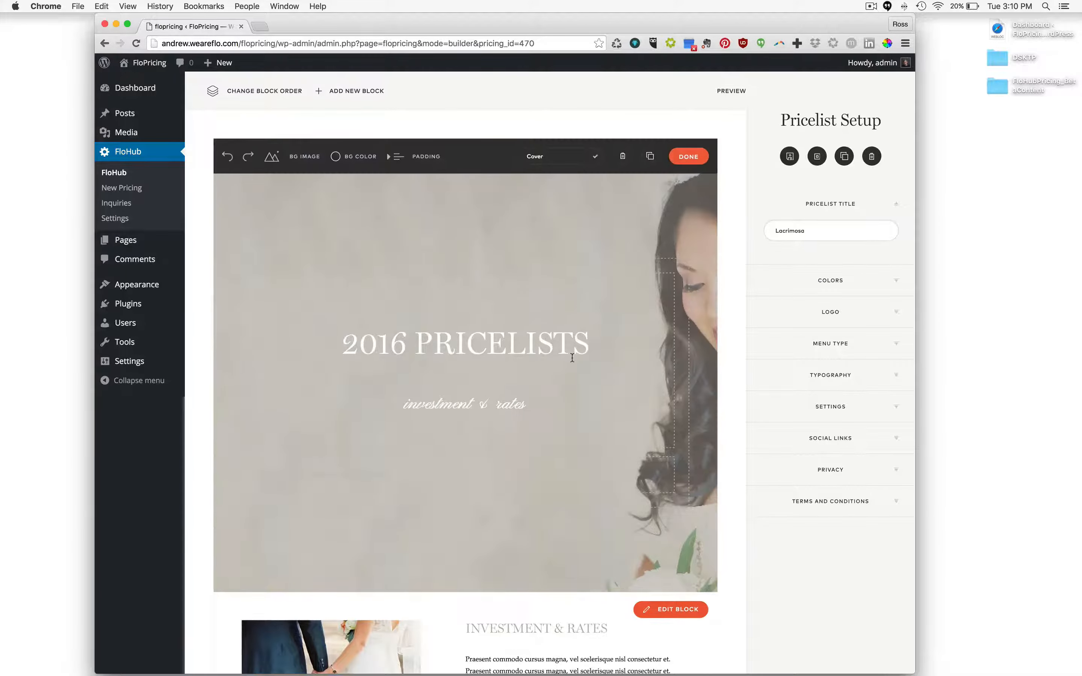
click(611, 338)
key(BackSpace)
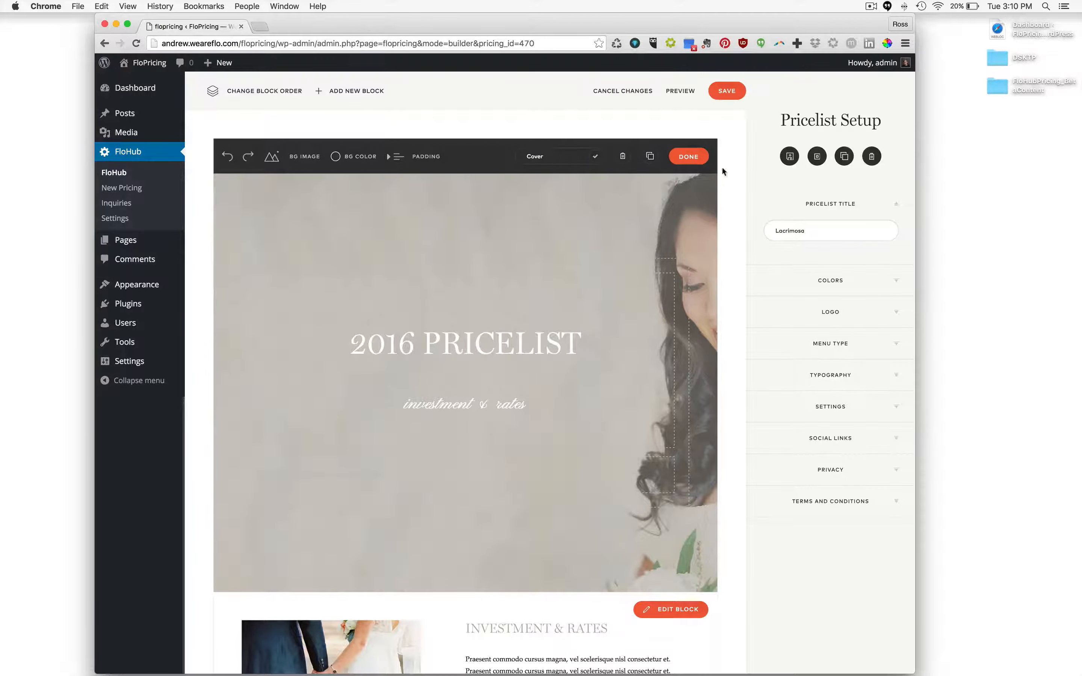
click(692, 157)
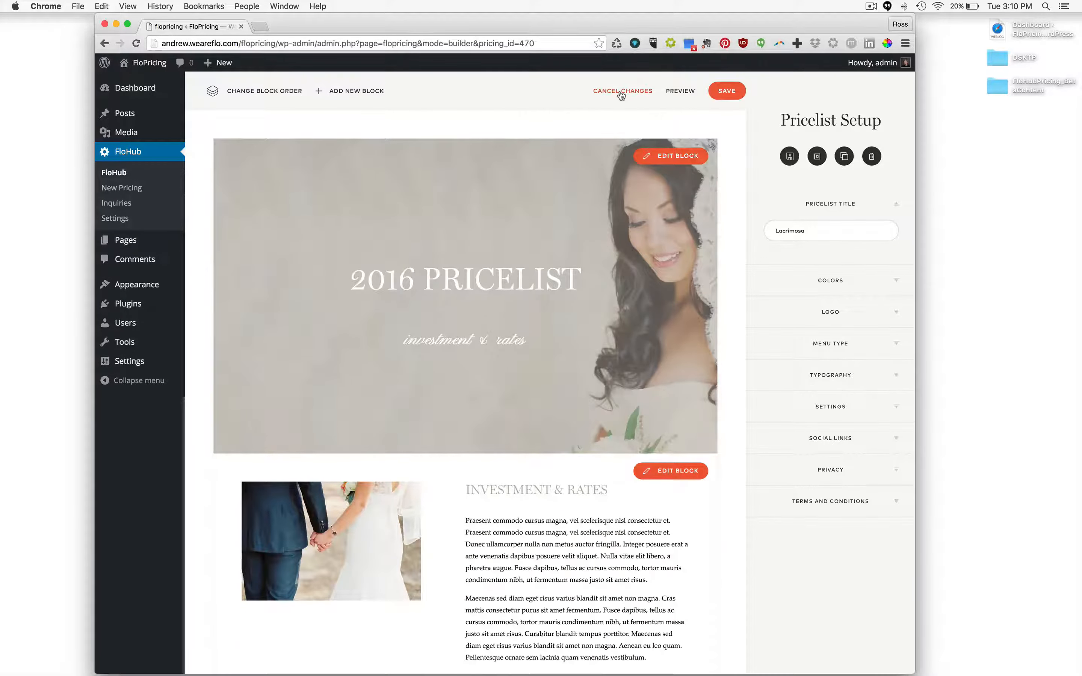
Restore the cover block's heading to "2016 PRICELISTS" and finish editing the block
click(668, 153)
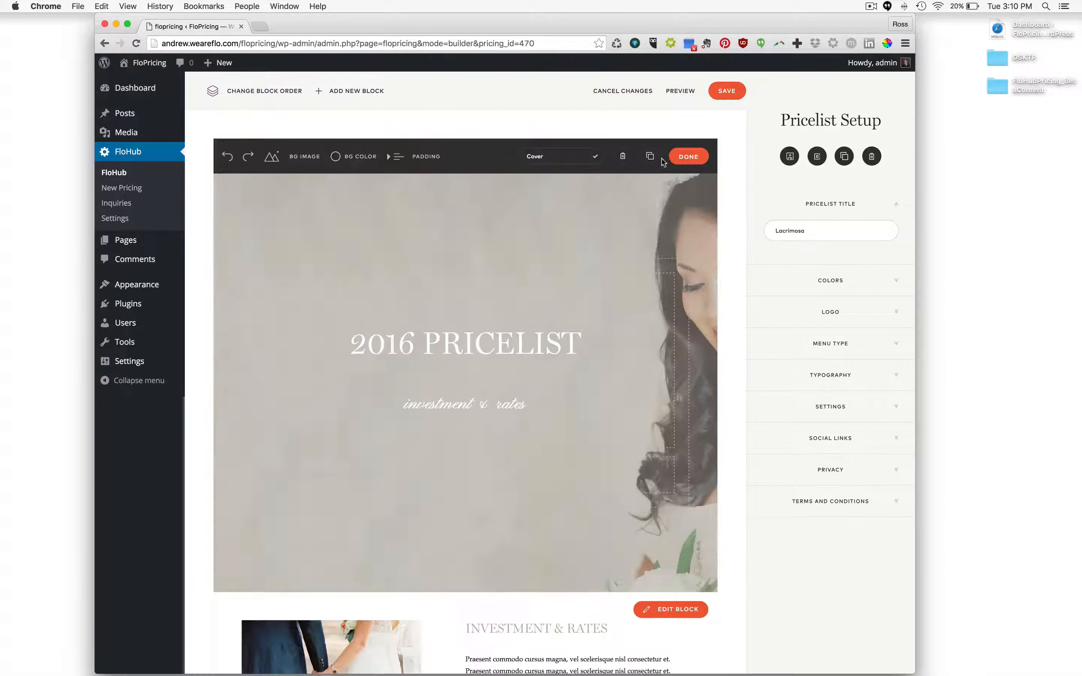
click(585, 327)
text(s)
key(BackSpace)
text(S)
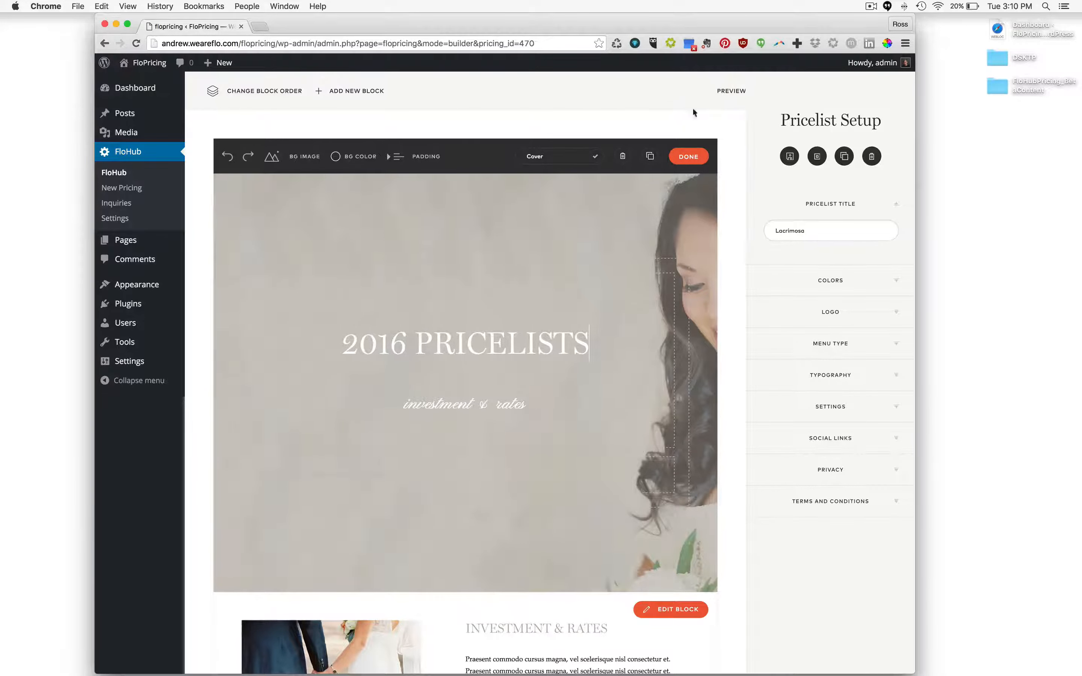
click(685, 157)
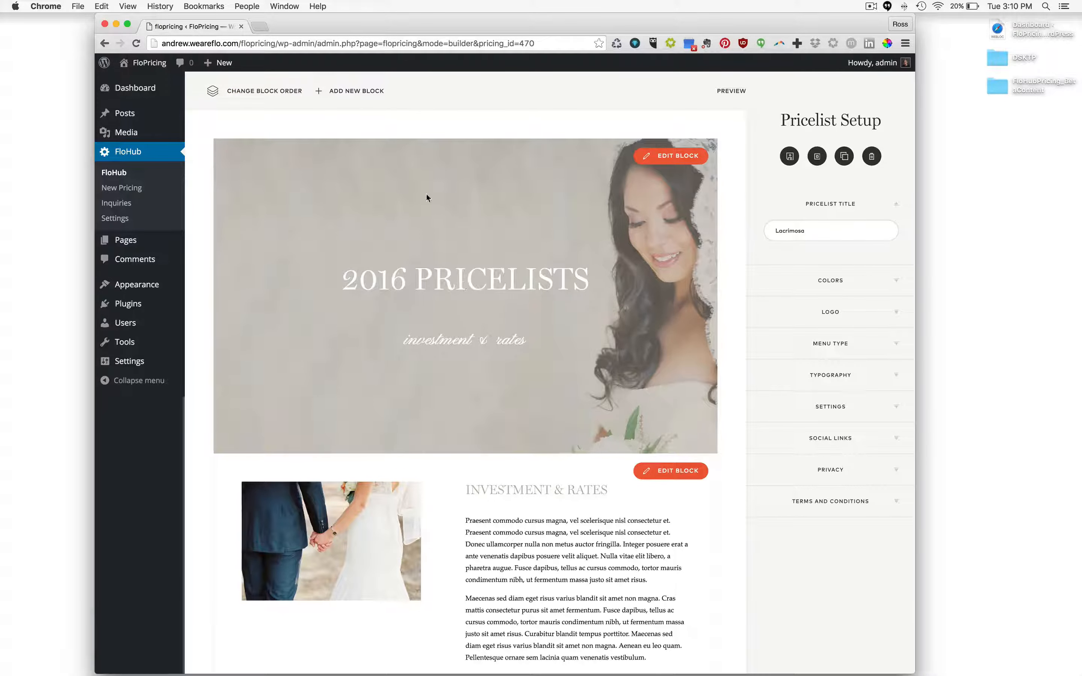
Try moving the Gallery block in the block order list, and close the list
click(263, 91)
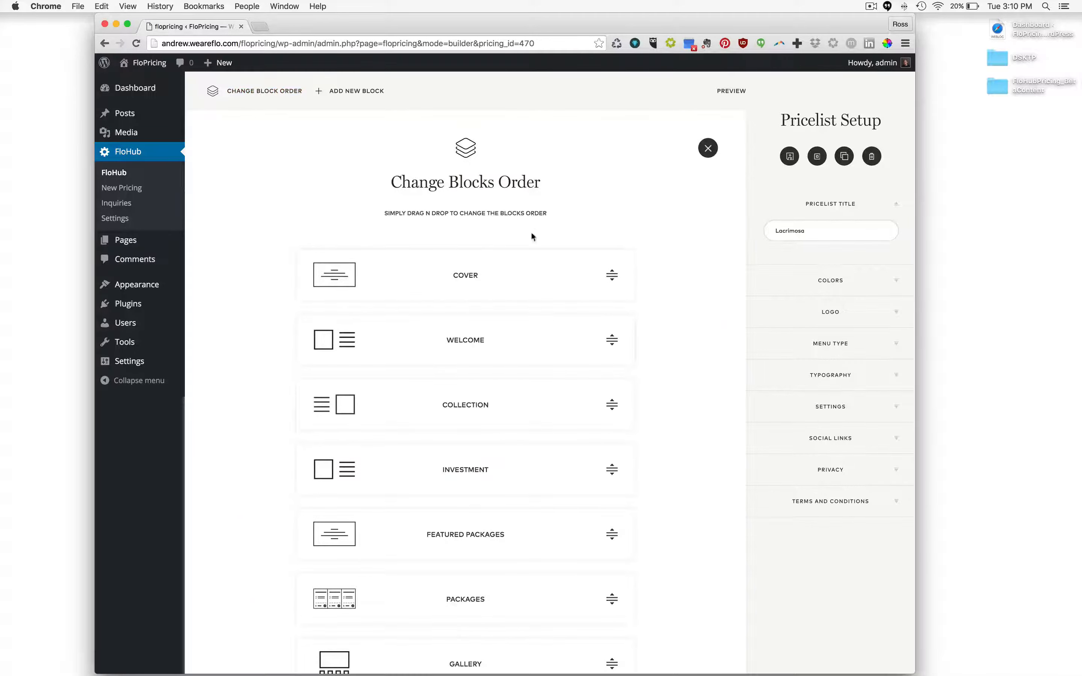
scroll(653, 230, down, 3)
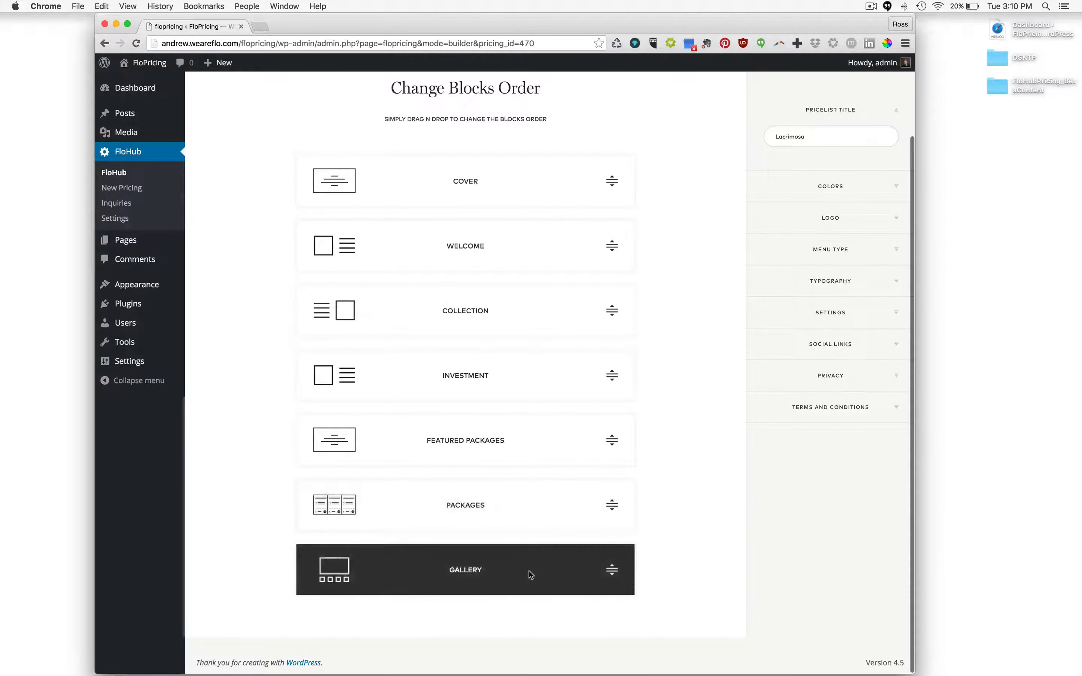
drag(529, 570, 604, 594)
scroll(704, 398, up, 3)
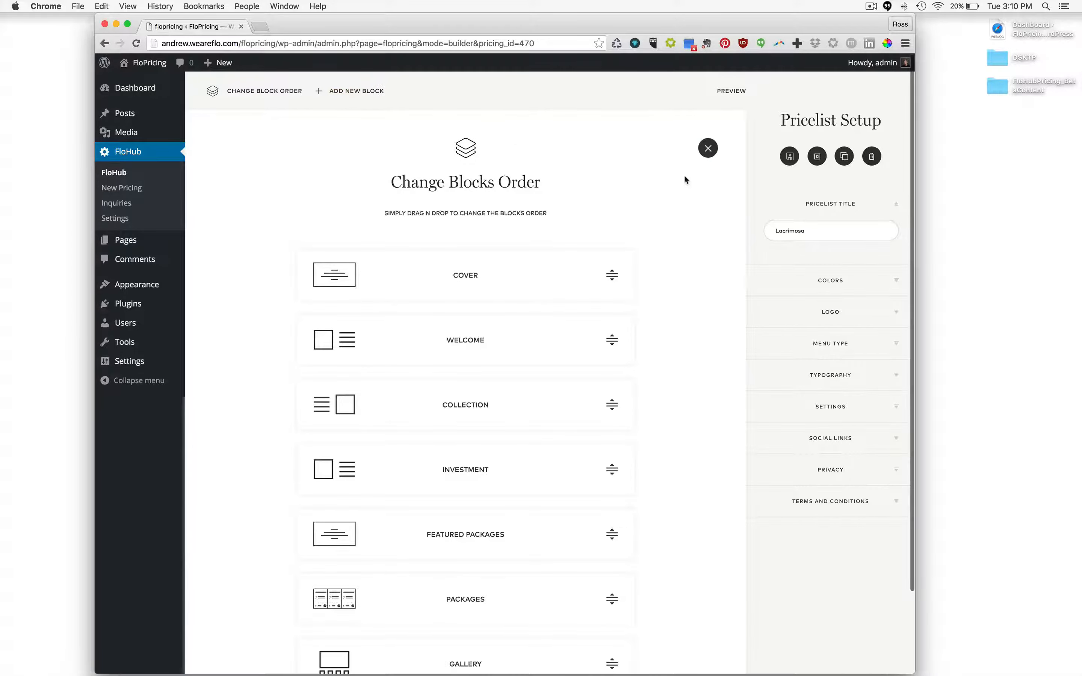
click(708, 149)
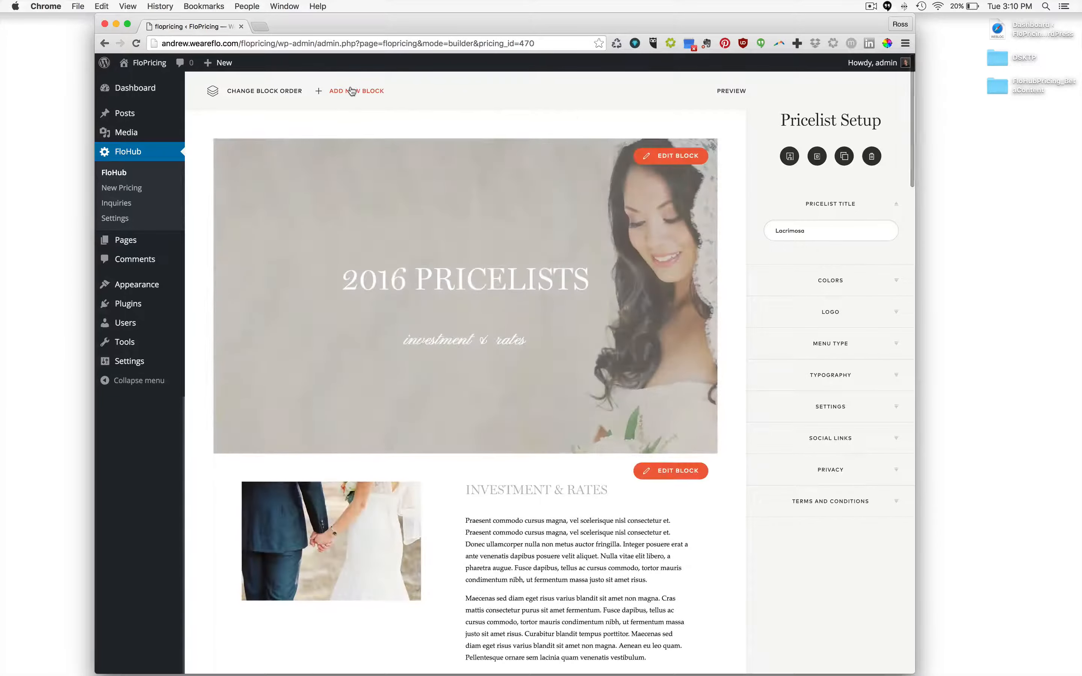
View the options for adding a new block at the pricelist's end, and close them without adding one
scroll(494, 419, down, 20)
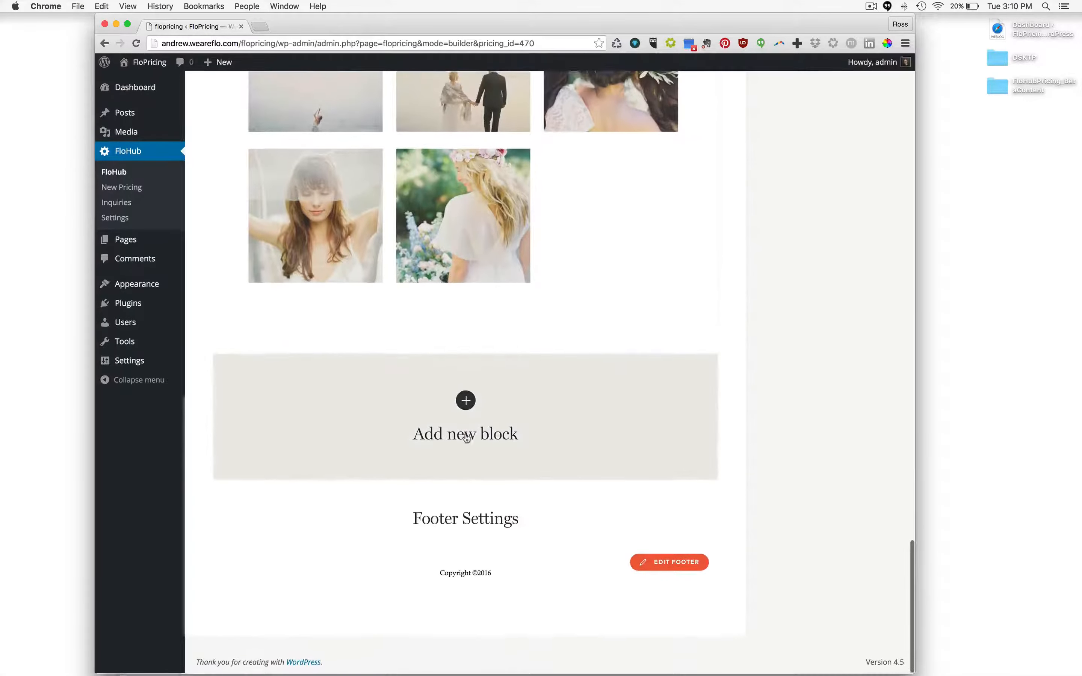
click(466, 399)
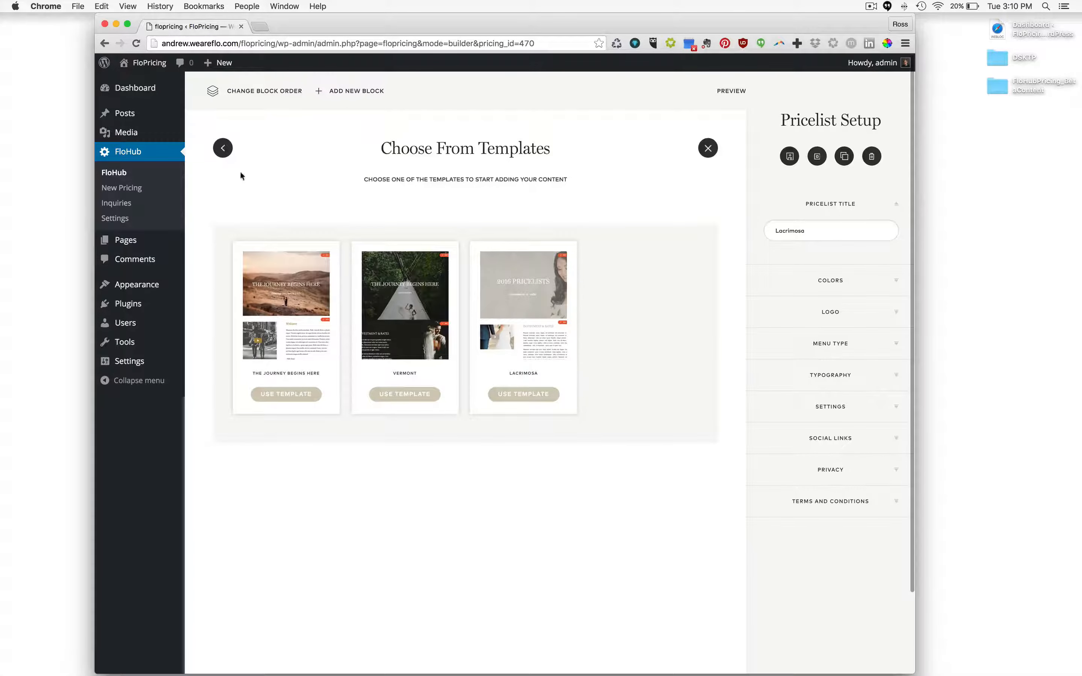
click(223, 148)
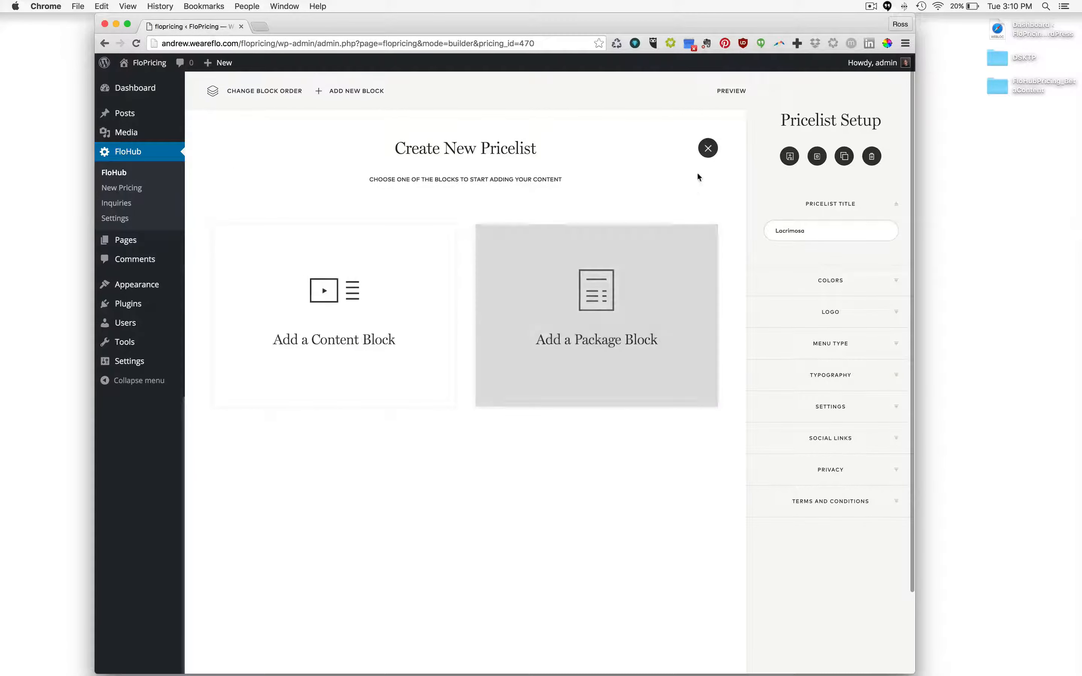
click(708, 151)
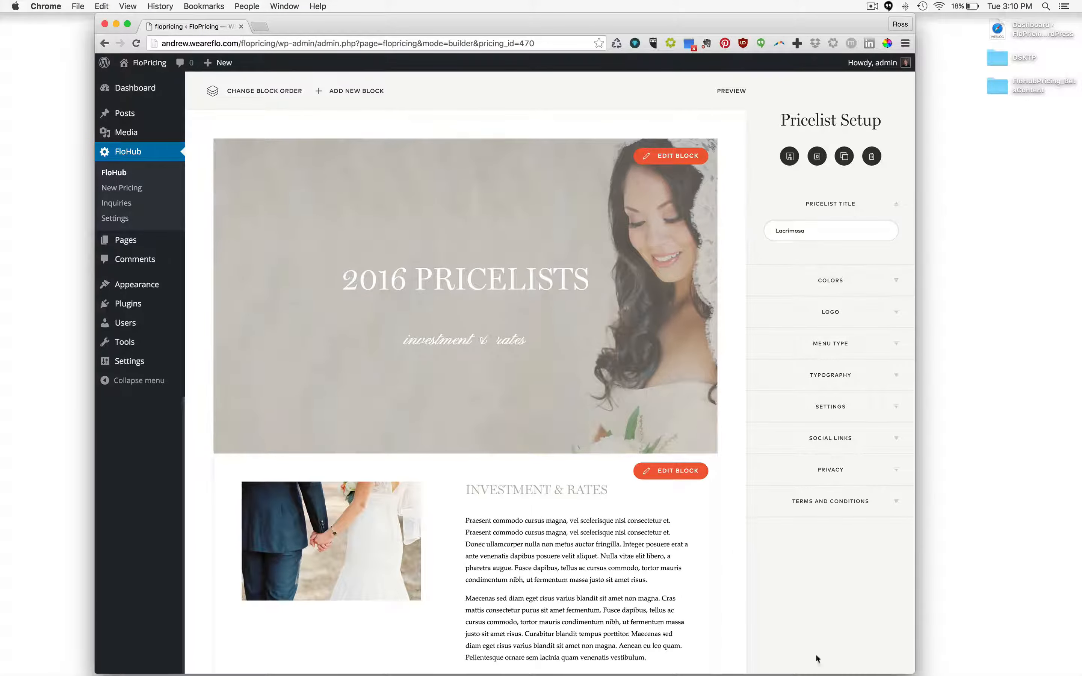
Examine the pricelist's title and color options, including the background color's hex field
double_click(817, 229)
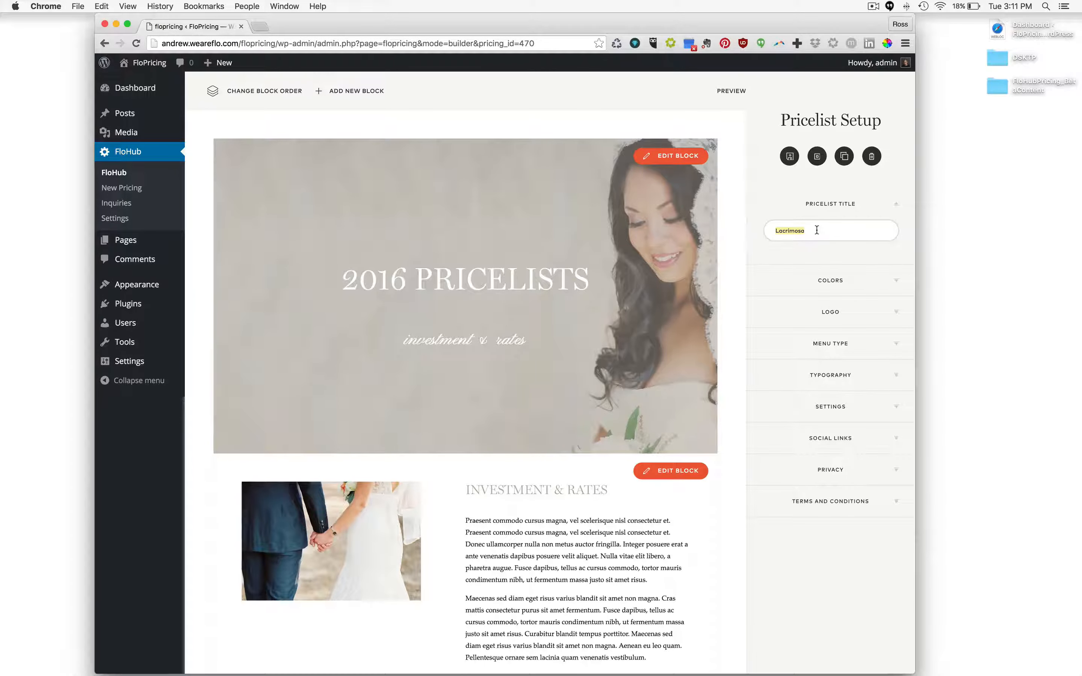
click(840, 282)
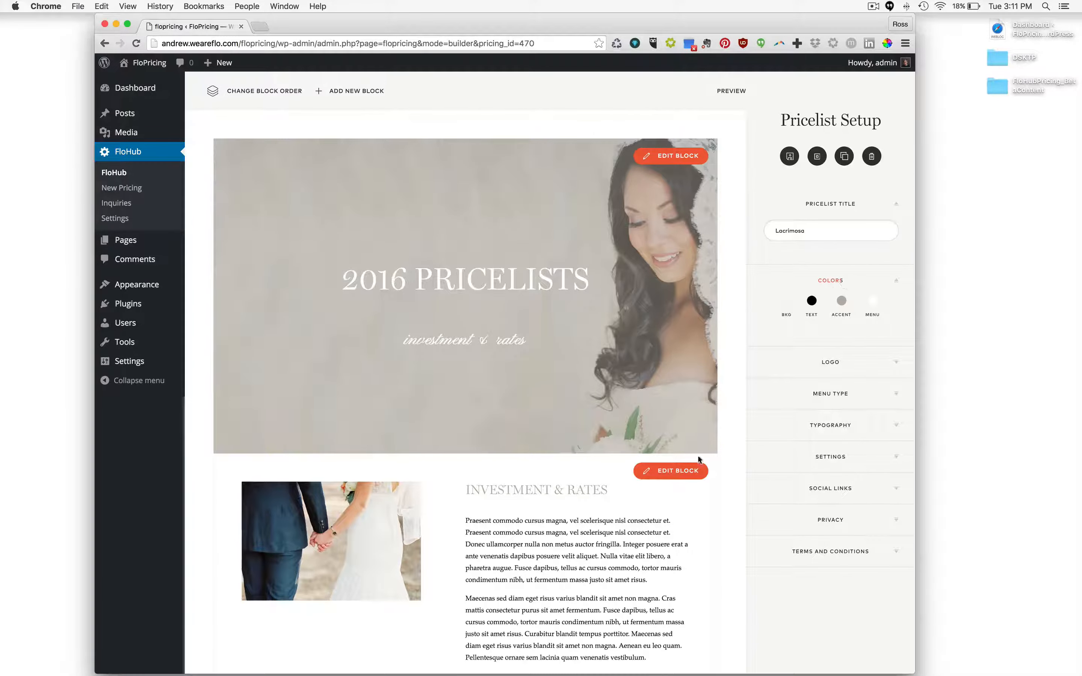
scroll(698, 456, down, 4)
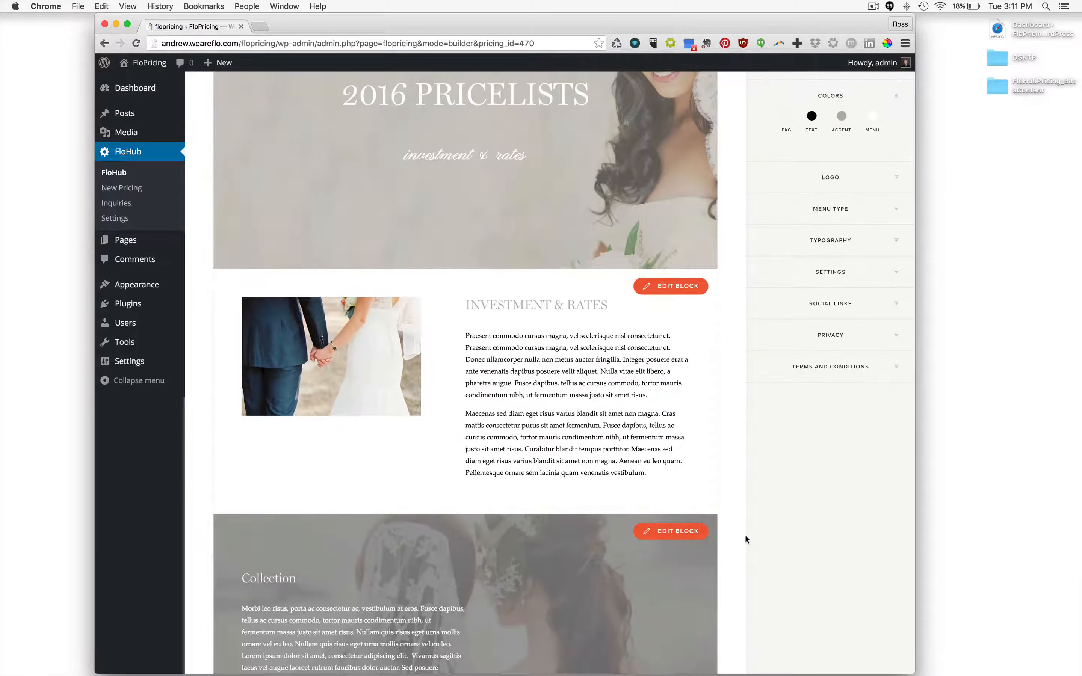
scroll(745, 535, up, 4)
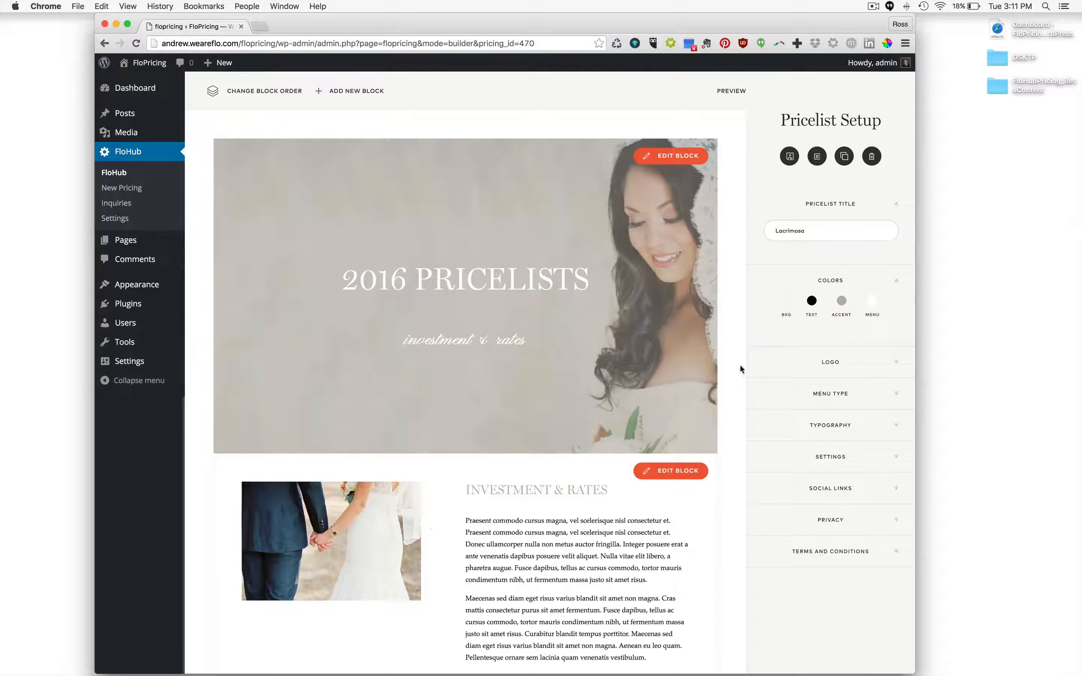
click(786, 313)
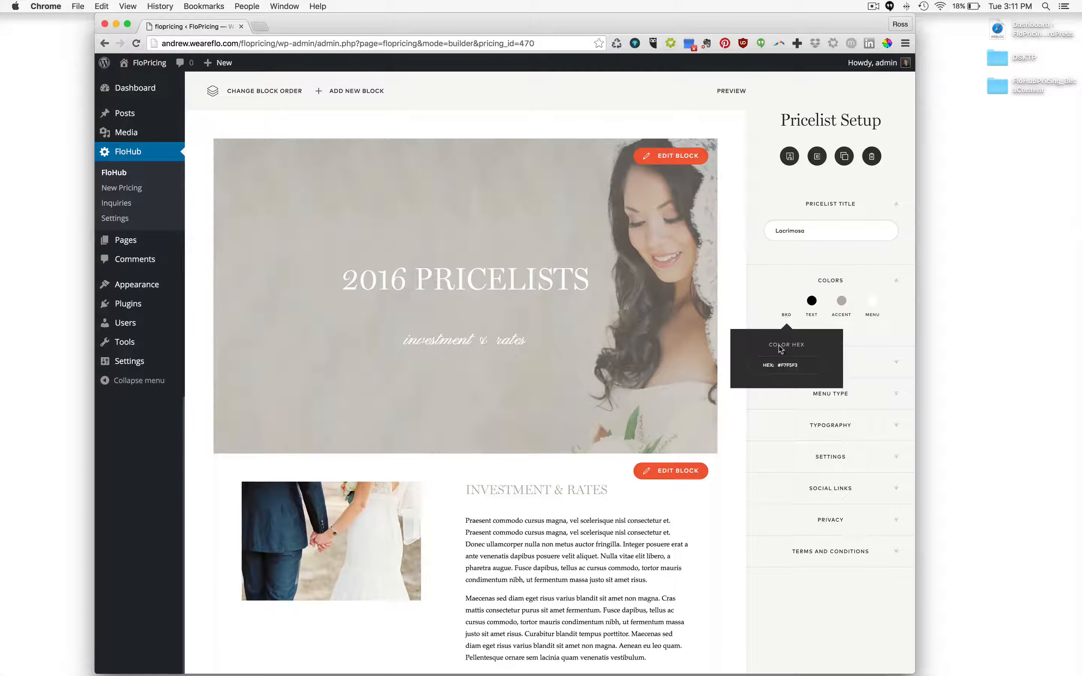
click(796, 279)
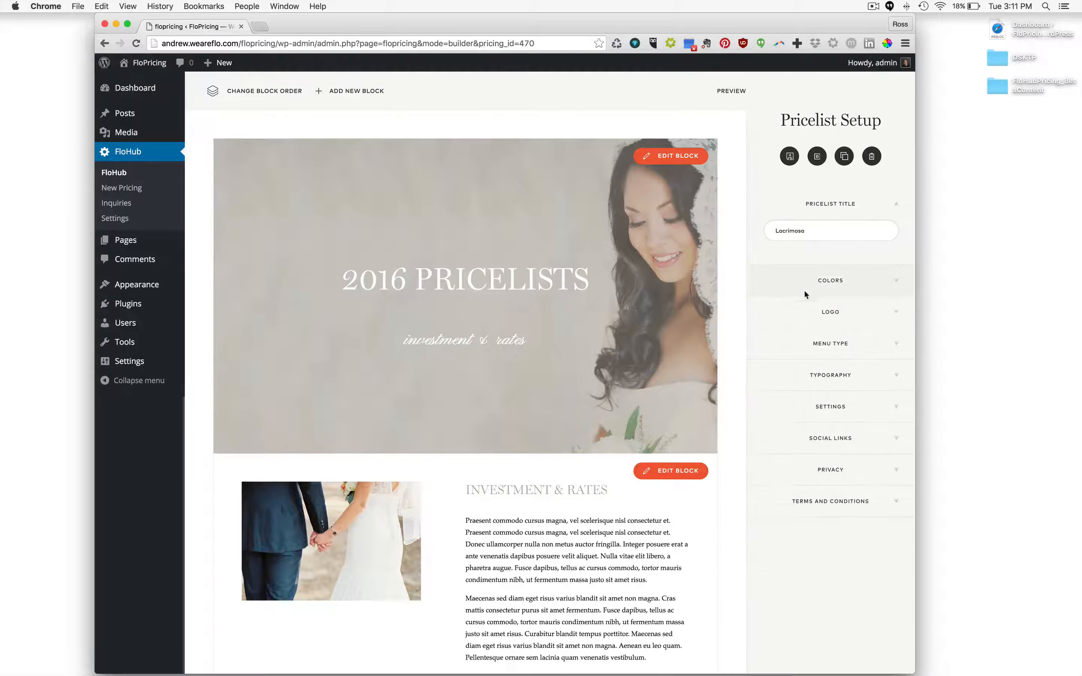
click(811, 280)
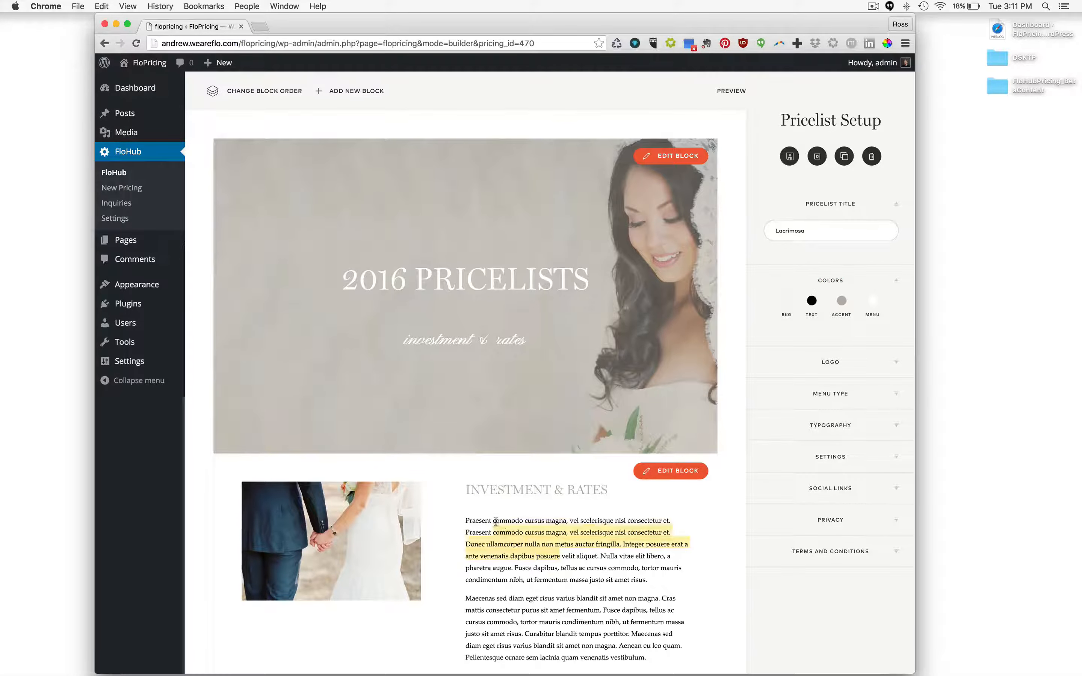
Look through the pricelist's blocks from the Investment & Rates text to the Featured packages
click(546, 552)
click(689, 471)
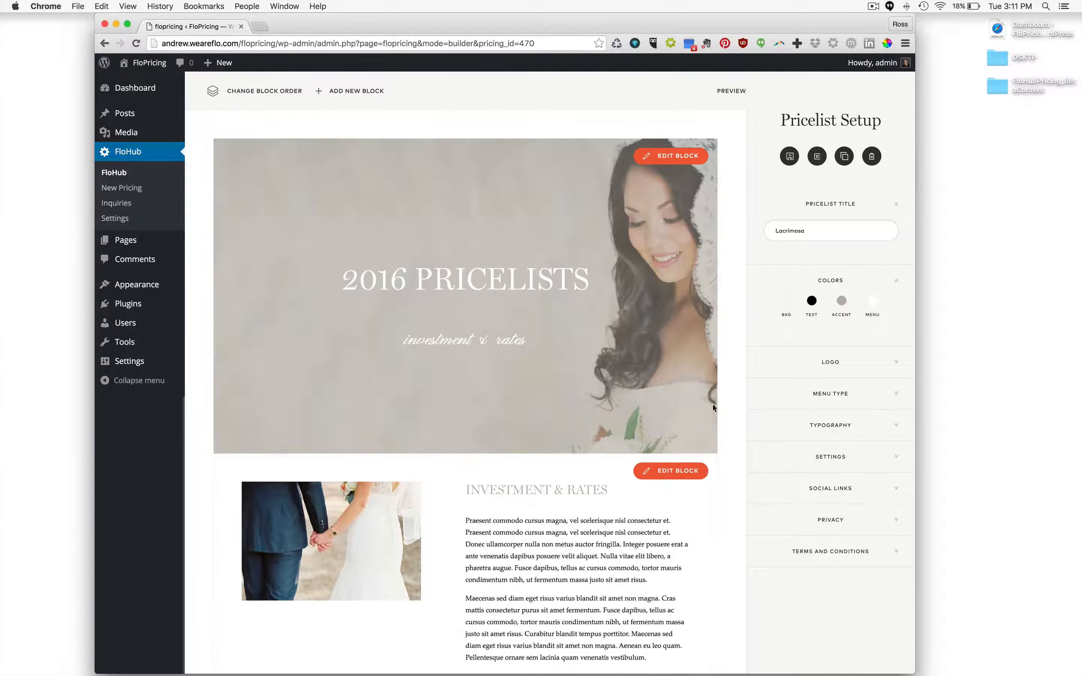
scroll(742, 375, down, 15)
scroll(742, 376, down, 8)
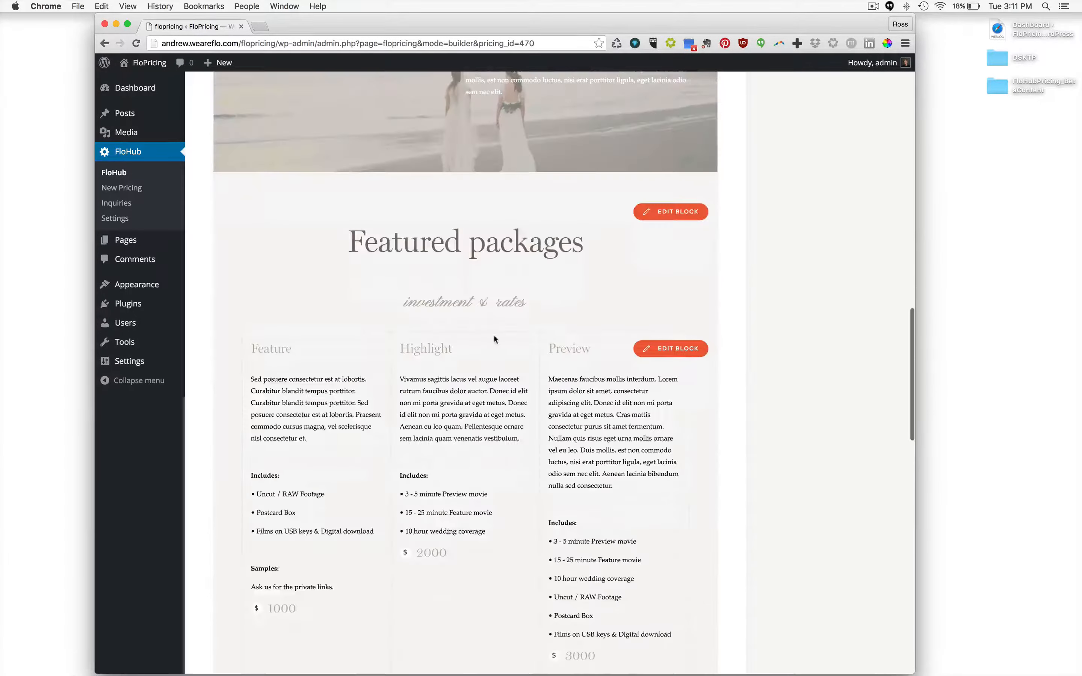
scroll(836, 220, up, 20)
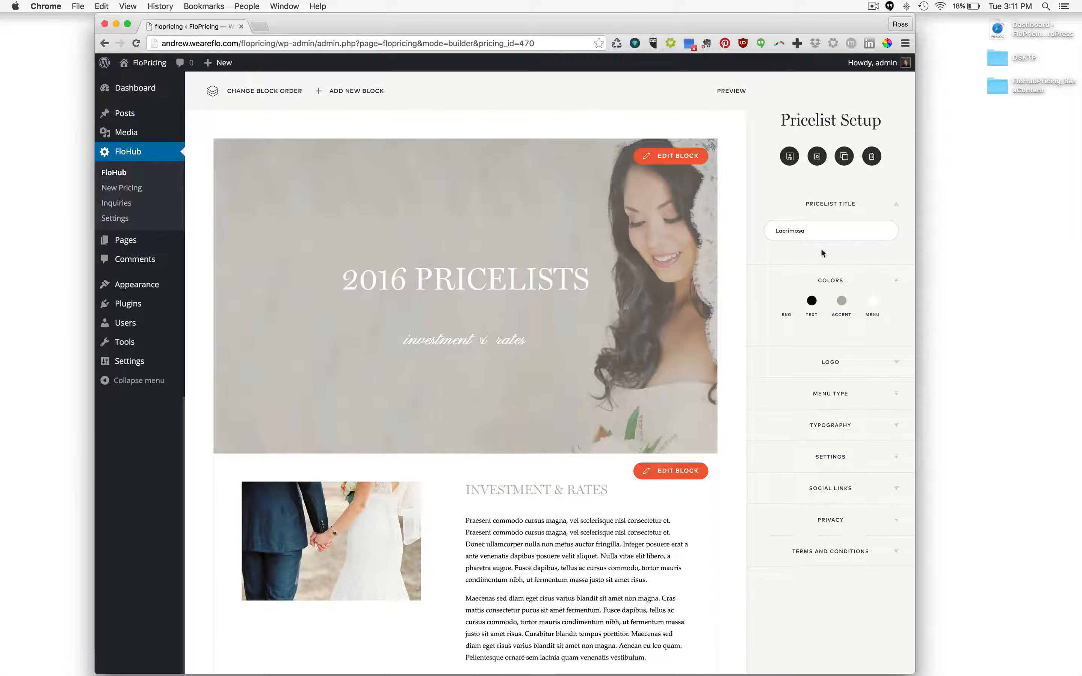
Expand the pricelist's Logo, Menu Type and Typography setup sections to examine their options
click(897, 362)
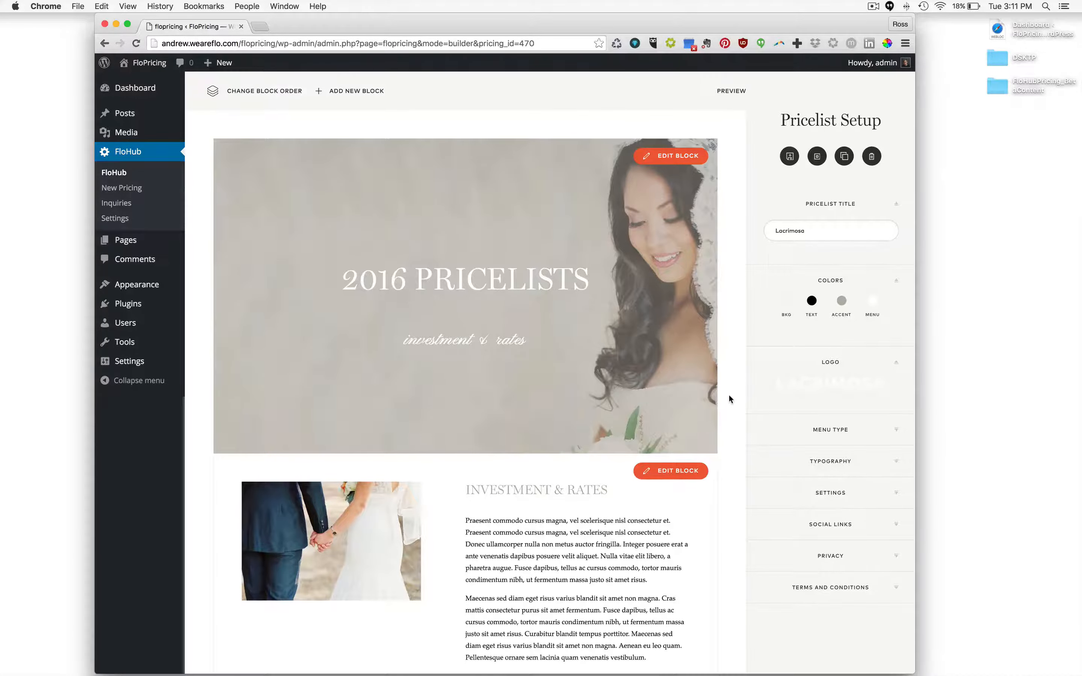
scroll(729, 395, down, 3)
click(830, 339)
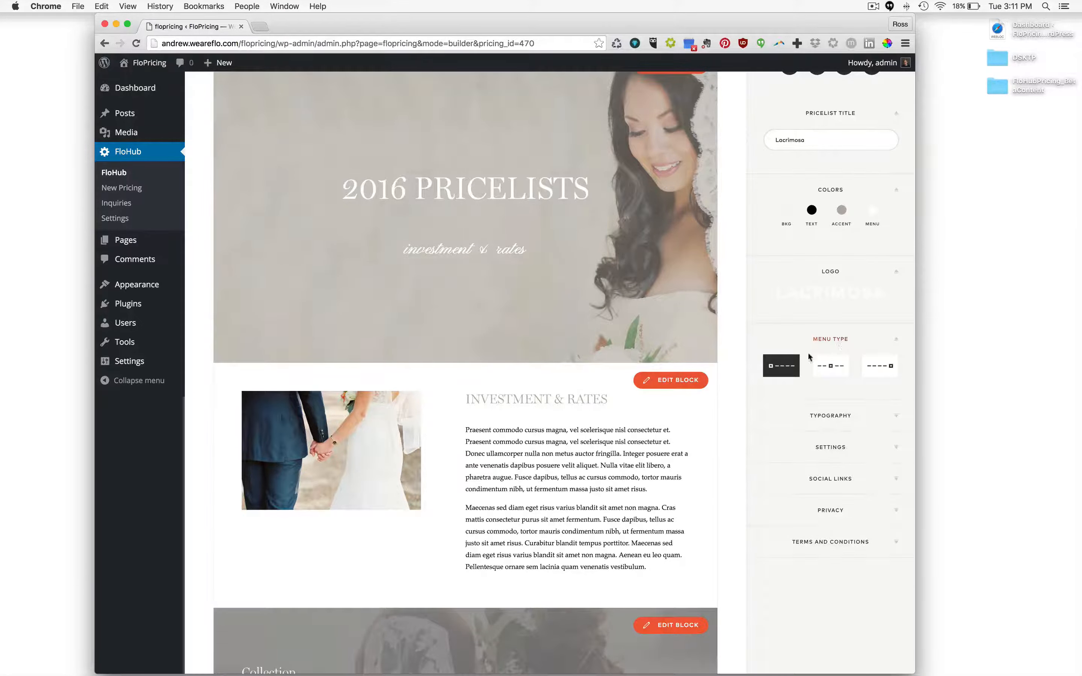
click(833, 417)
scroll(833, 417, down, 4)
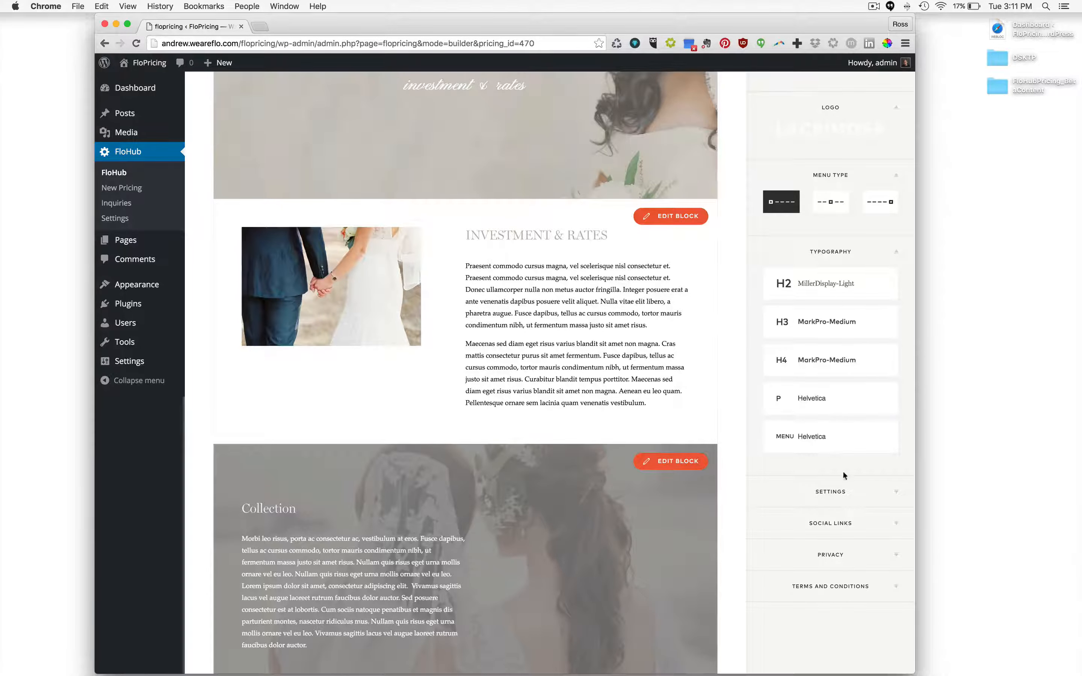
Examine the currency, header position and inquiry form choices in the pricelist's settings, keeping US Dollars and Above selected
click(840, 493)
scroll(870, 453, down, 5)
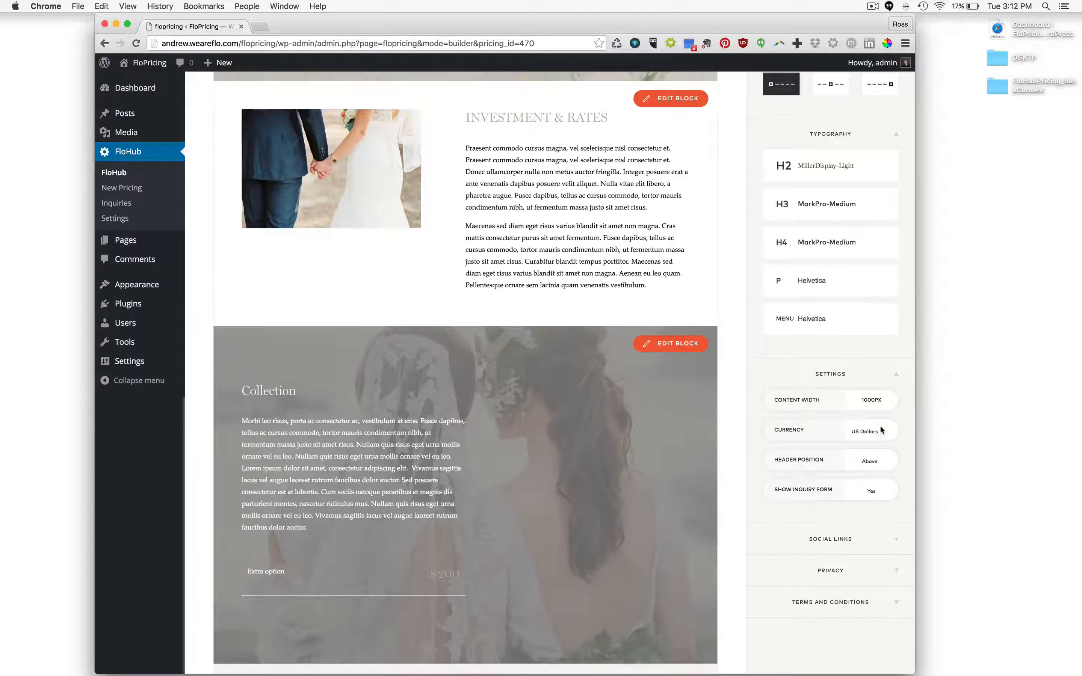
click(859, 431)
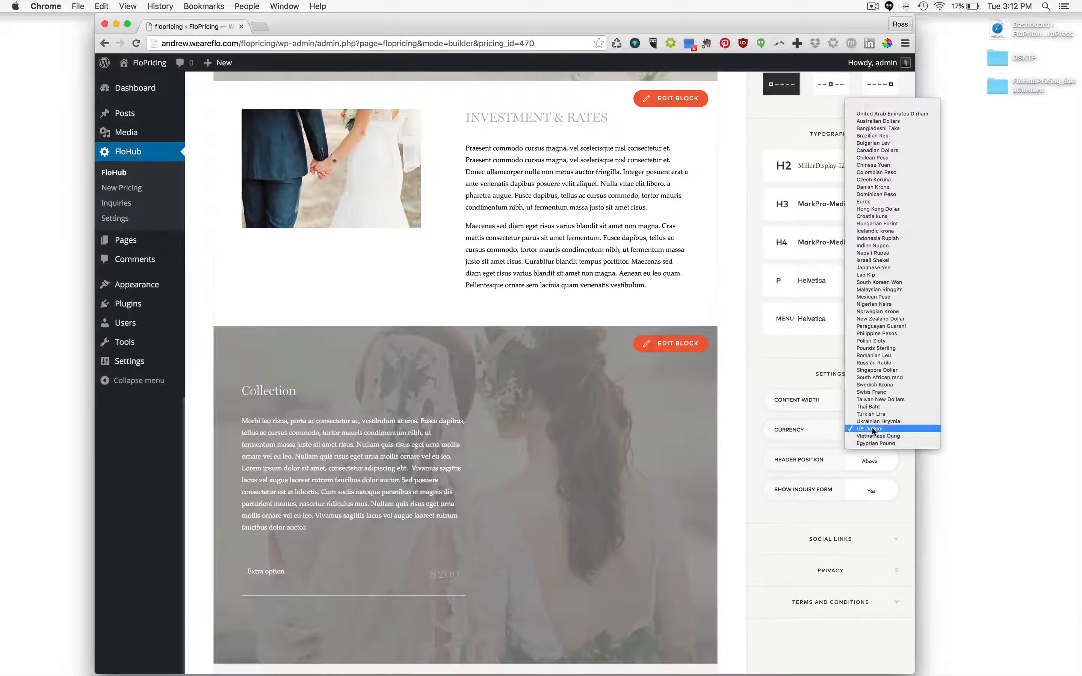
click(872, 428)
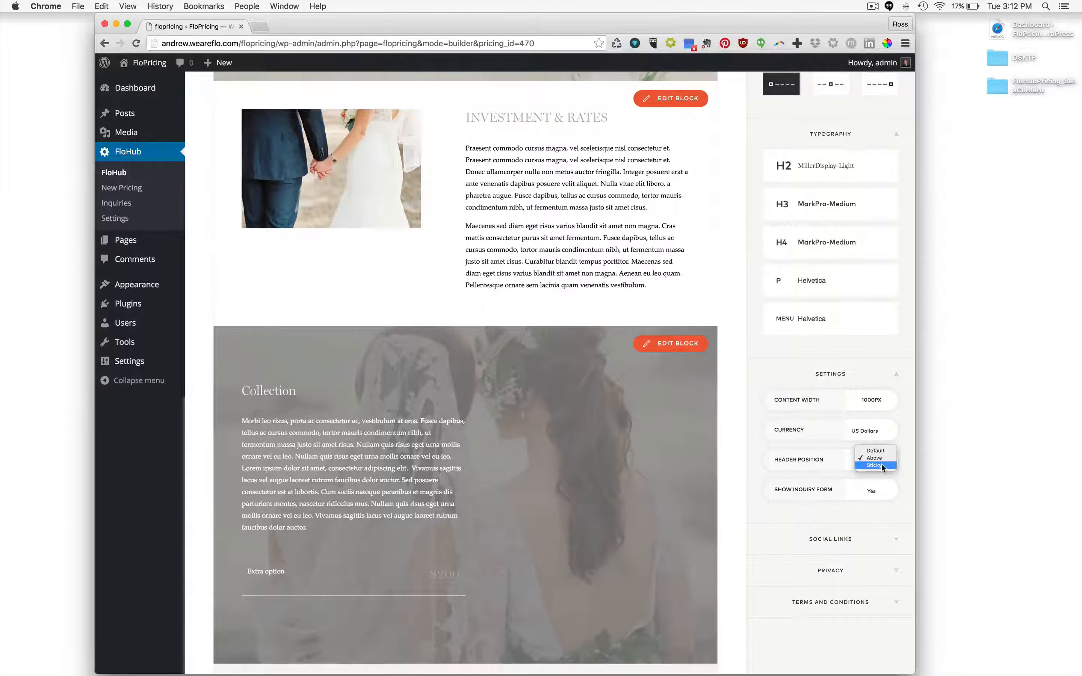
click(883, 458)
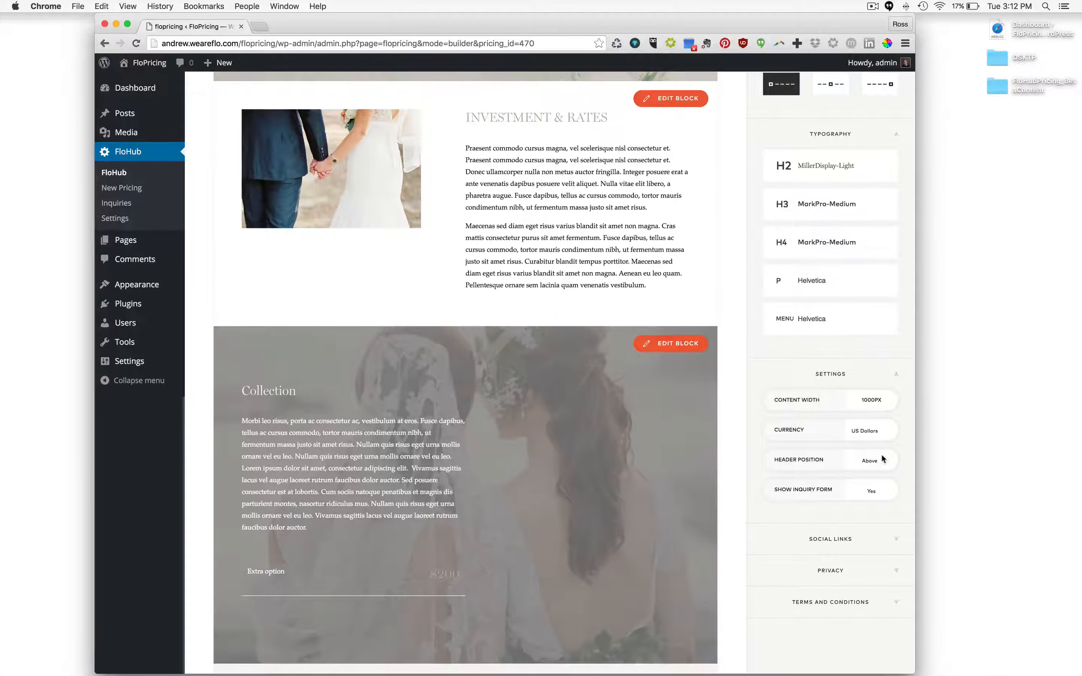
click(876, 491)
click(727, 512)
scroll(726, 511, down, 20)
scroll(727, 450, up, 12)
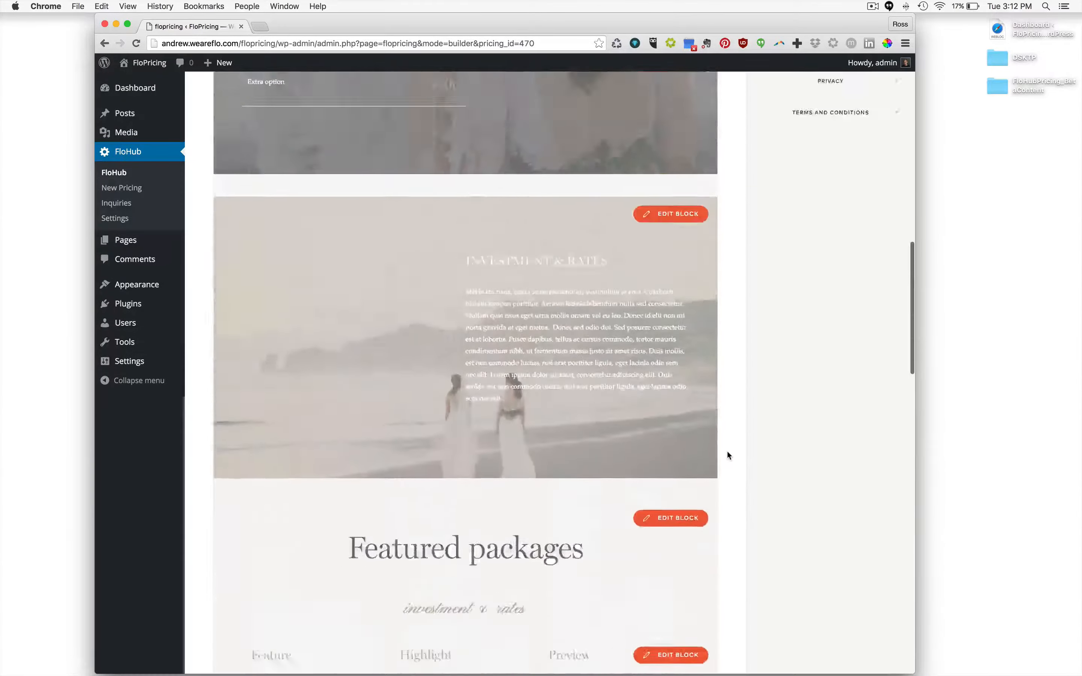
scroll(727, 450, up, 8)
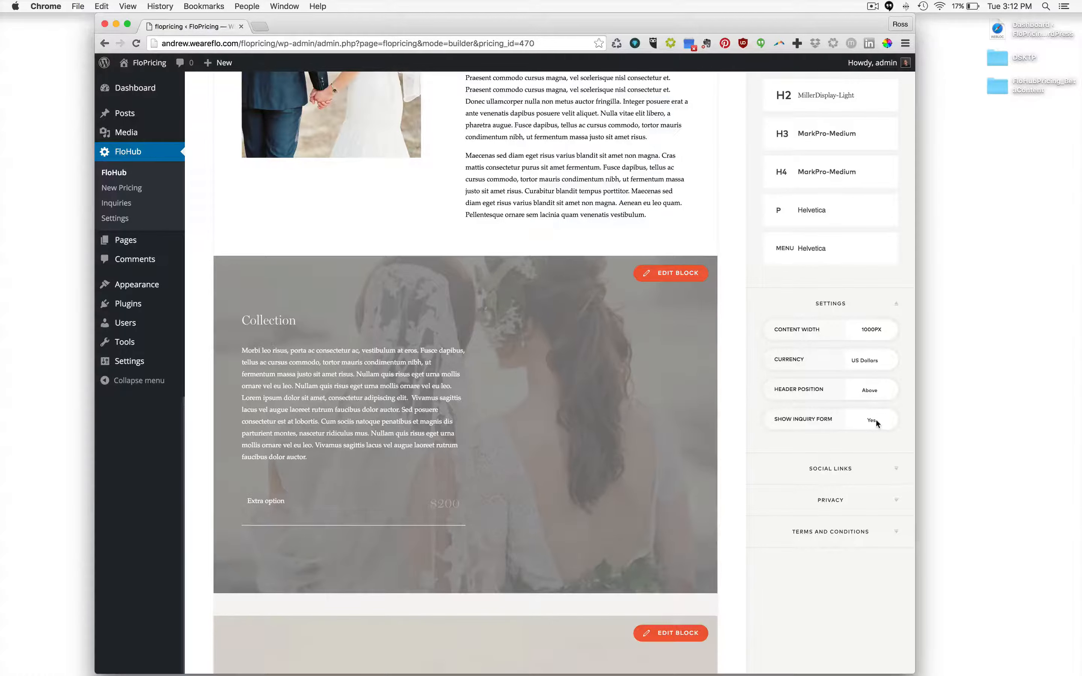
Expand the Social Links section to view the Facebook, Instagram, Twitter and Pinterest fields
click(866, 469)
scroll(865, 465, down, 3)
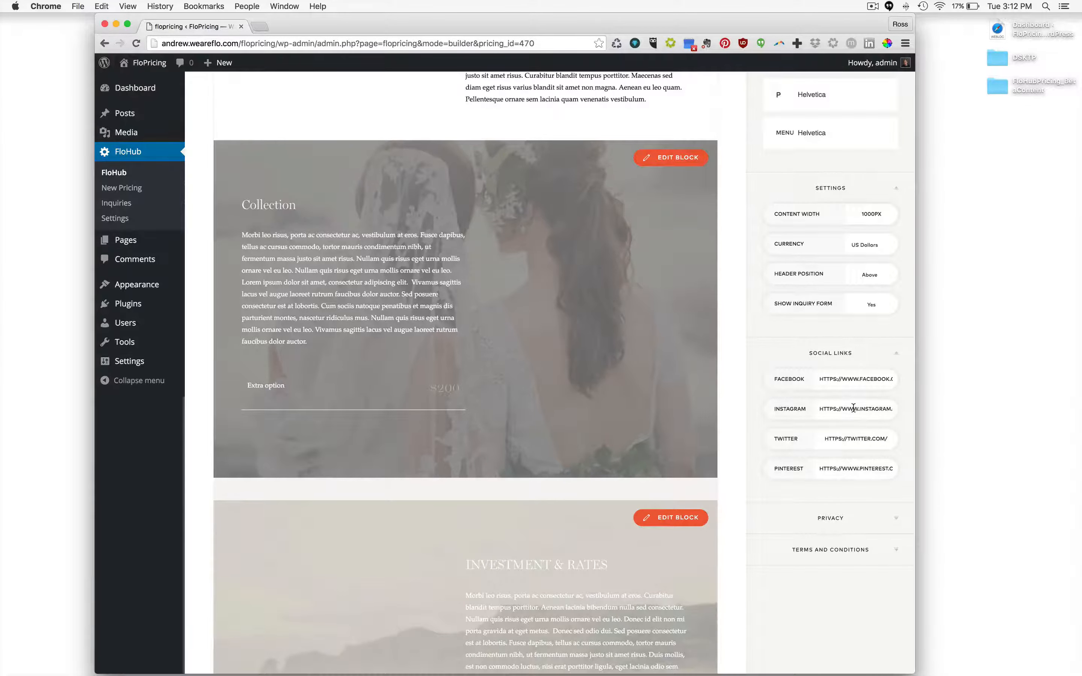
scroll(853, 365, down, 3)
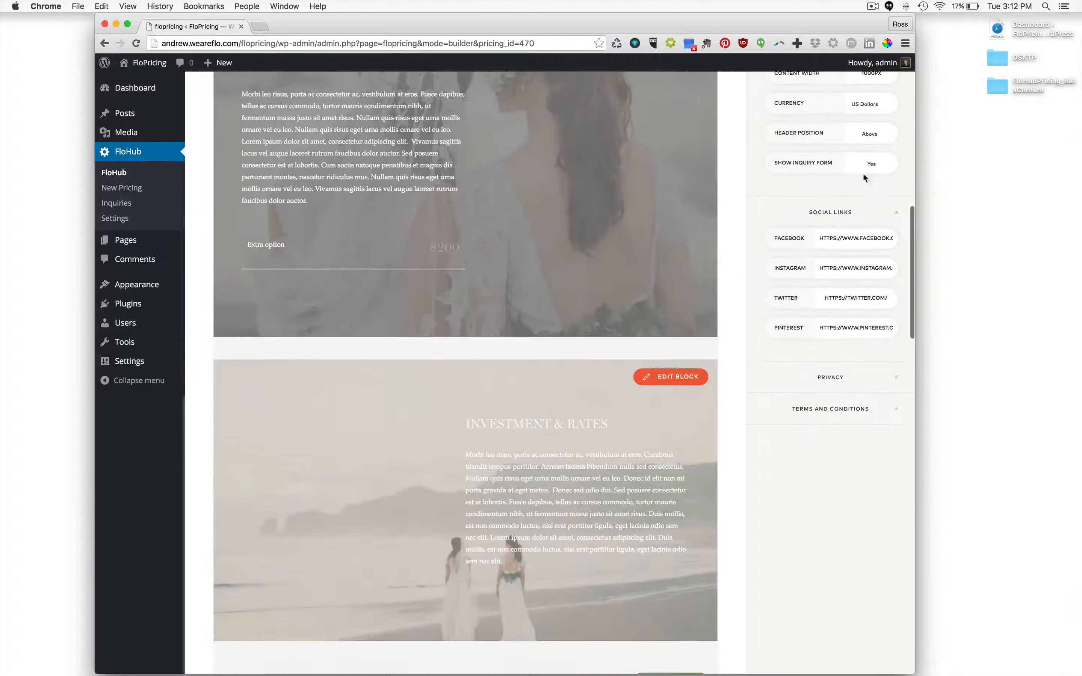
Set the pricelist's privacy to Private and expand the Users section for adding a new user
click(840, 378)
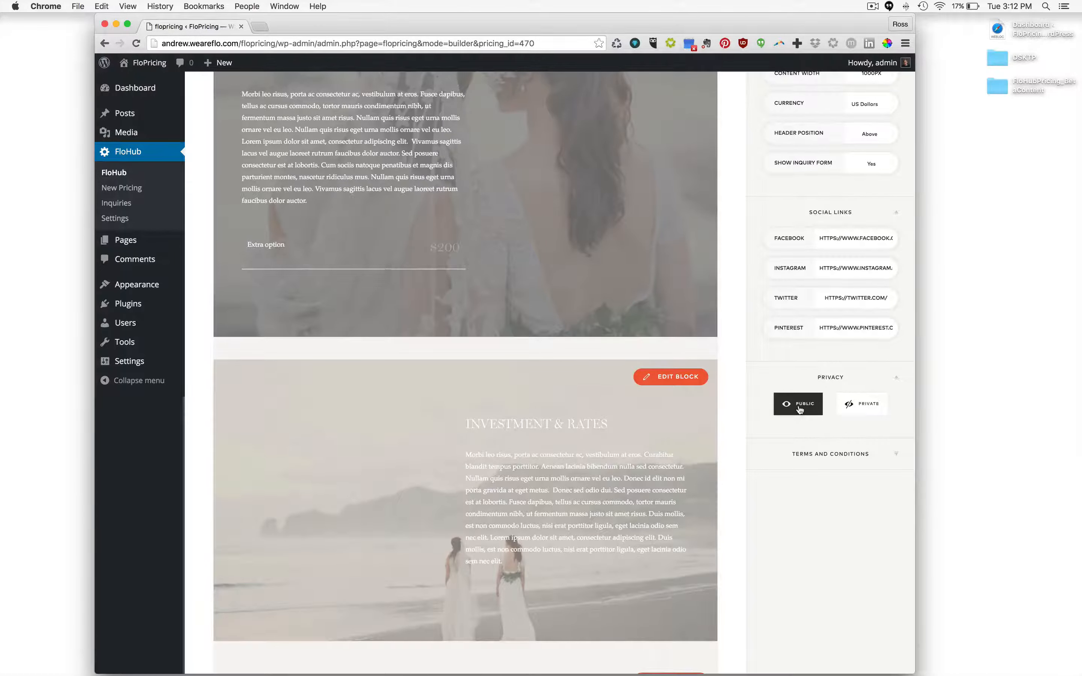
click(866, 407)
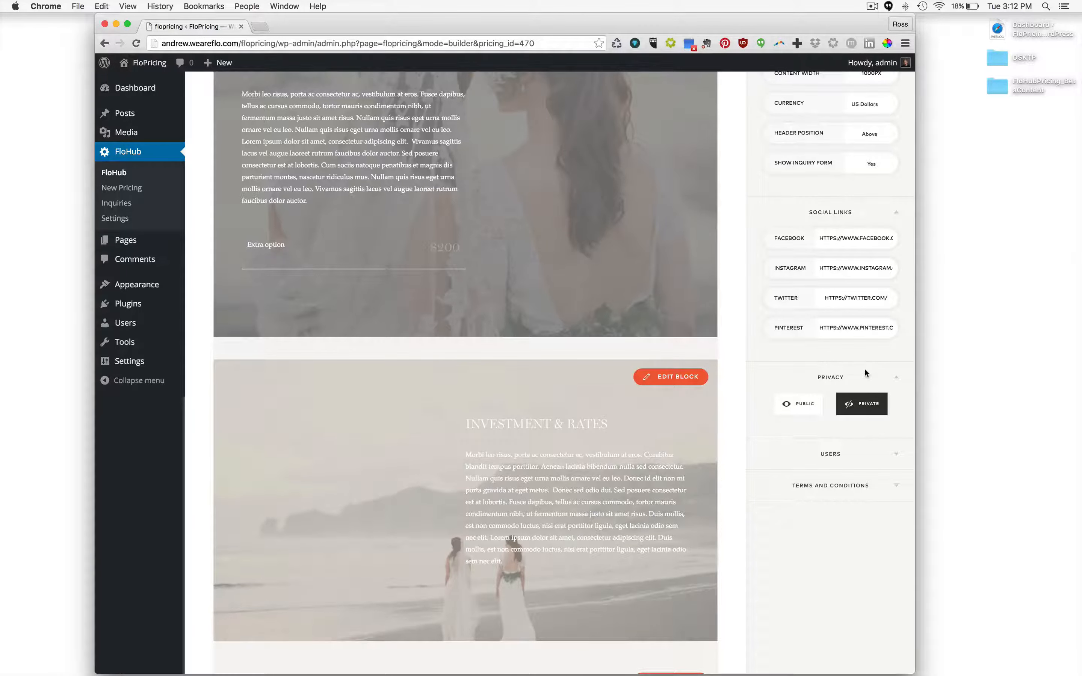
scroll(865, 371, down, 1)
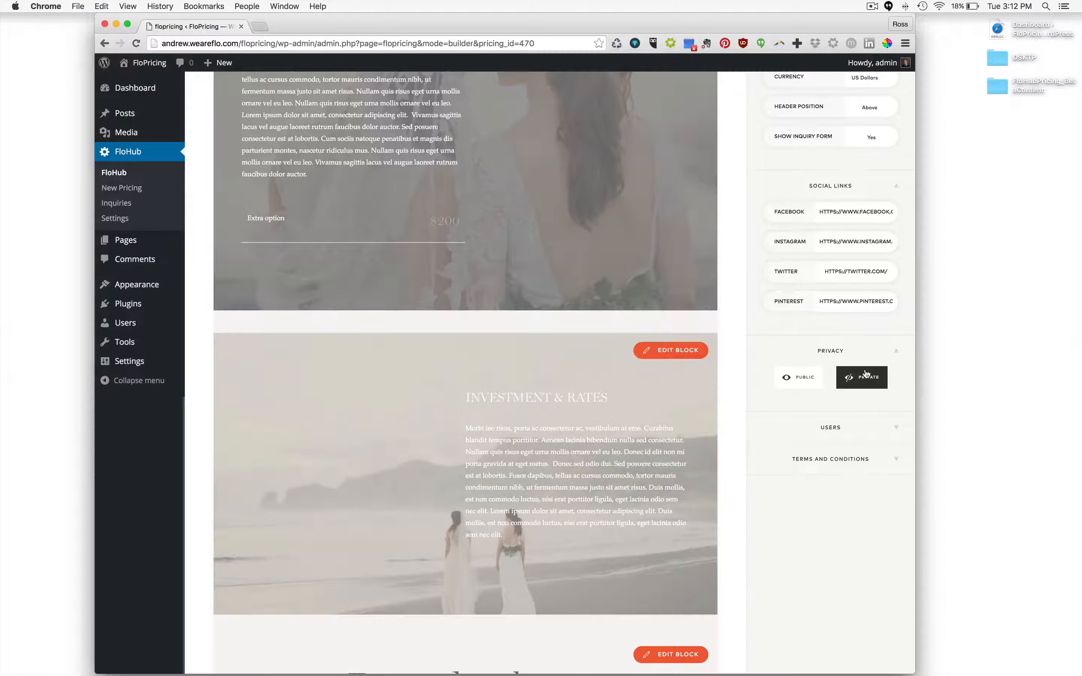
click(830, 428)
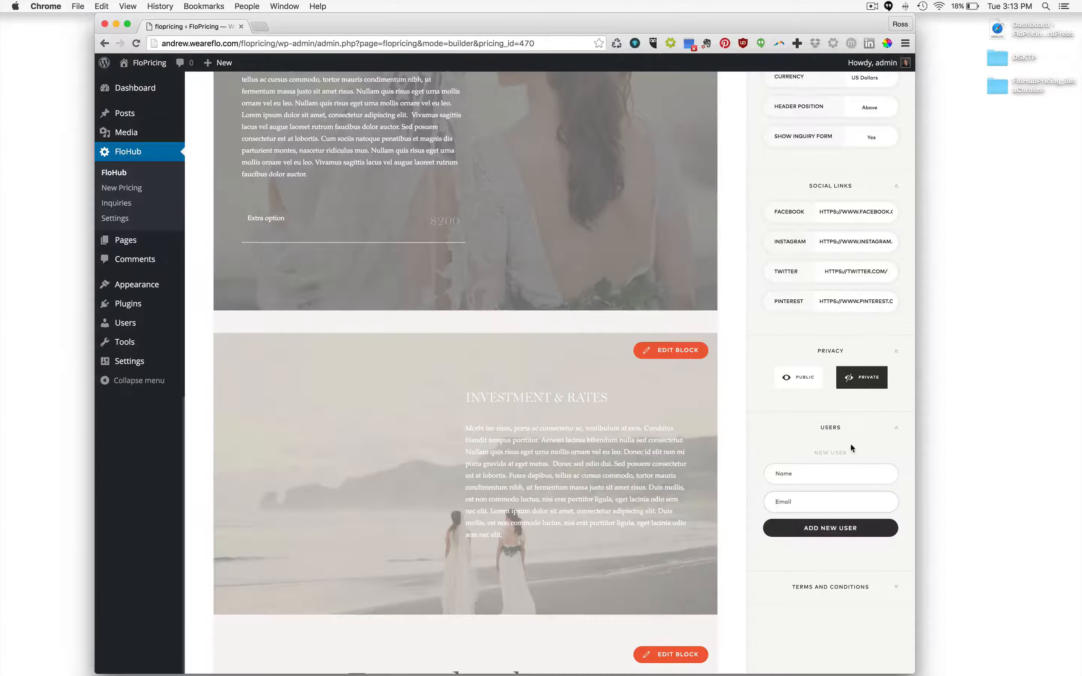
View the pricelist's Terms and Conditions text editor and close it without entering any text
scroll(879, 431, down, 4)
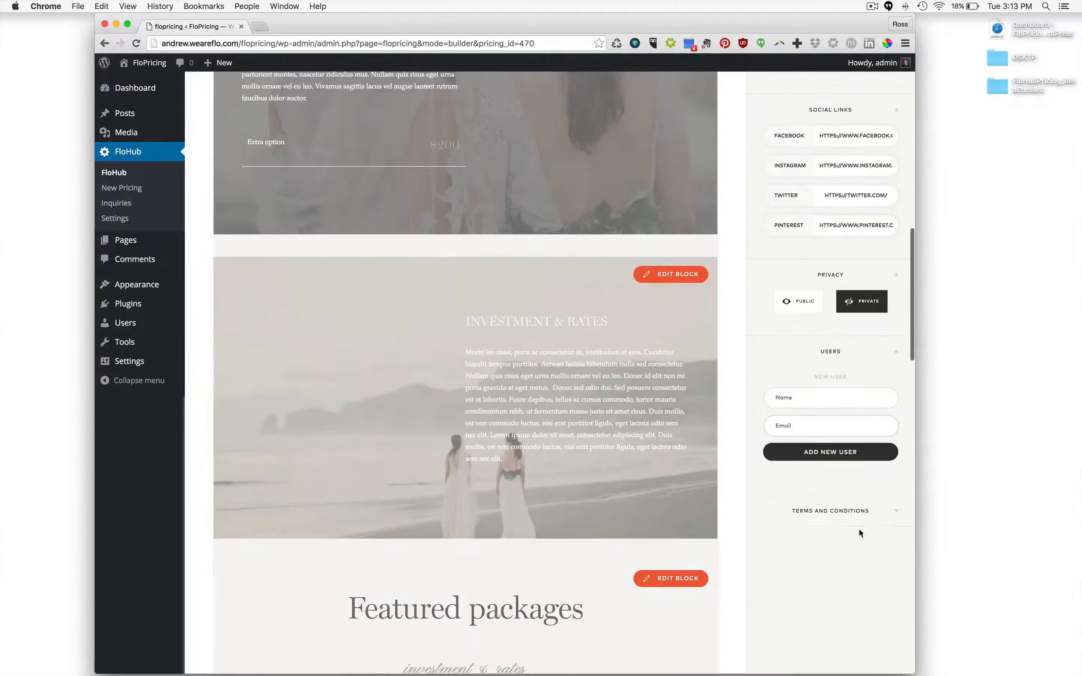
click(876, 511)
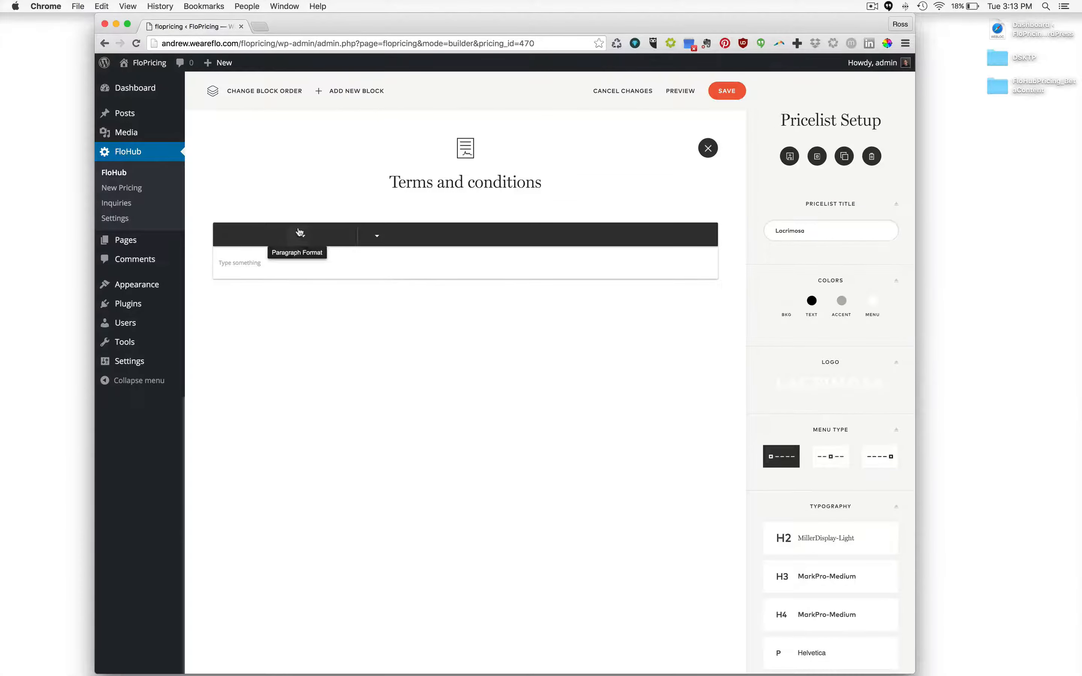
click(269, 270)
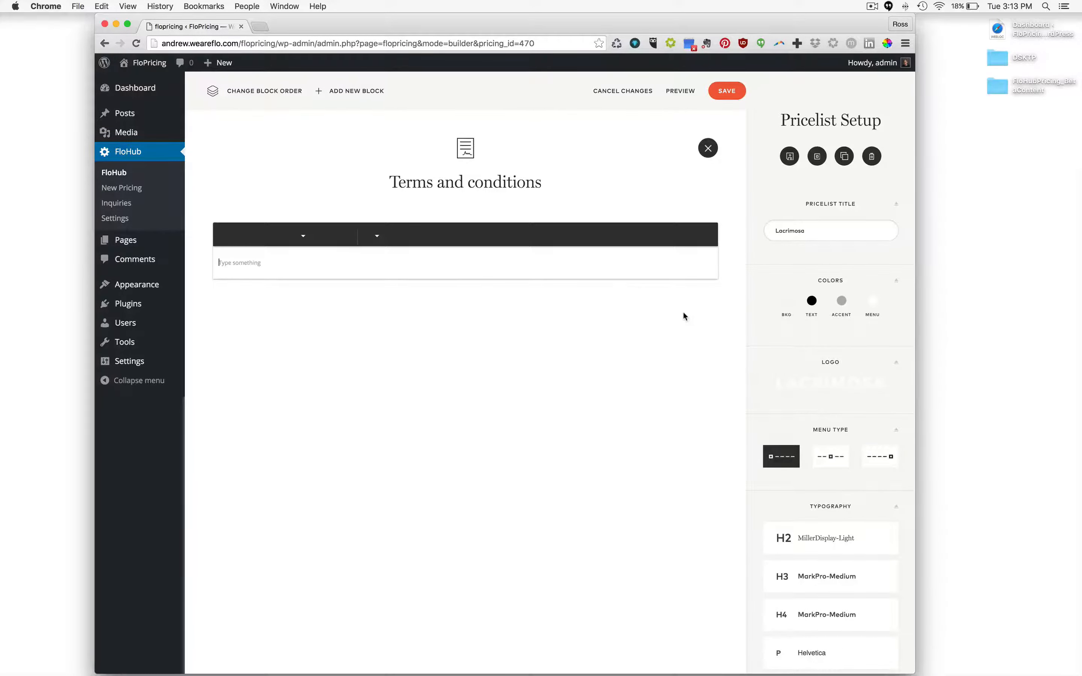
click(708, 149)
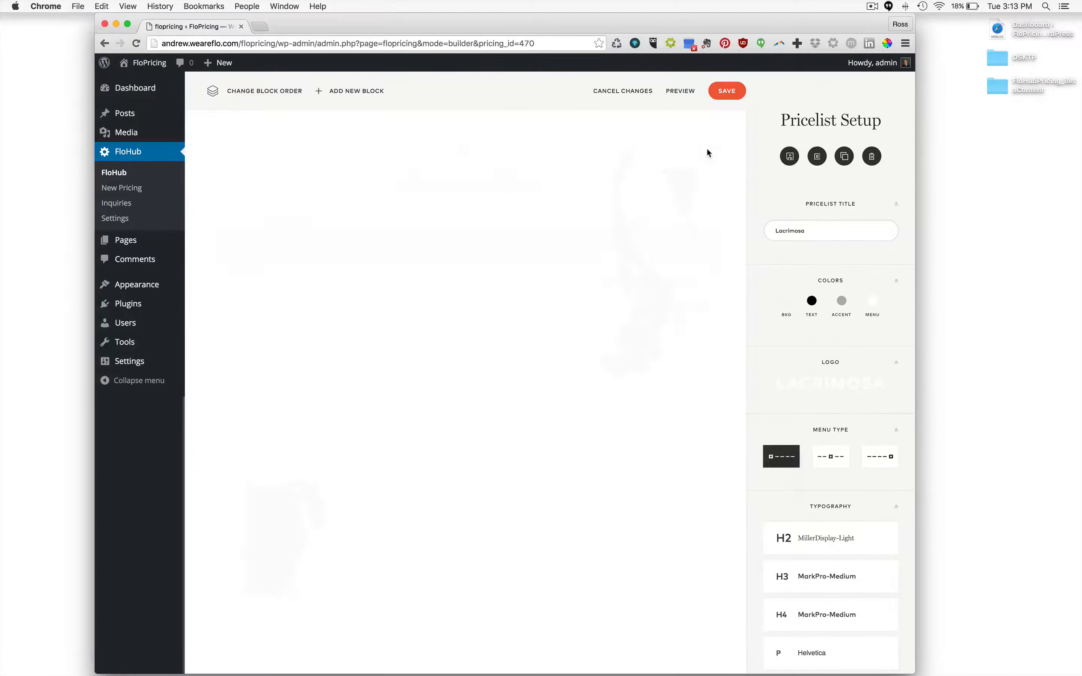
Look over the expanded setup sections once more and save the pricelist's changes
scroll(825, 318, down, 14)
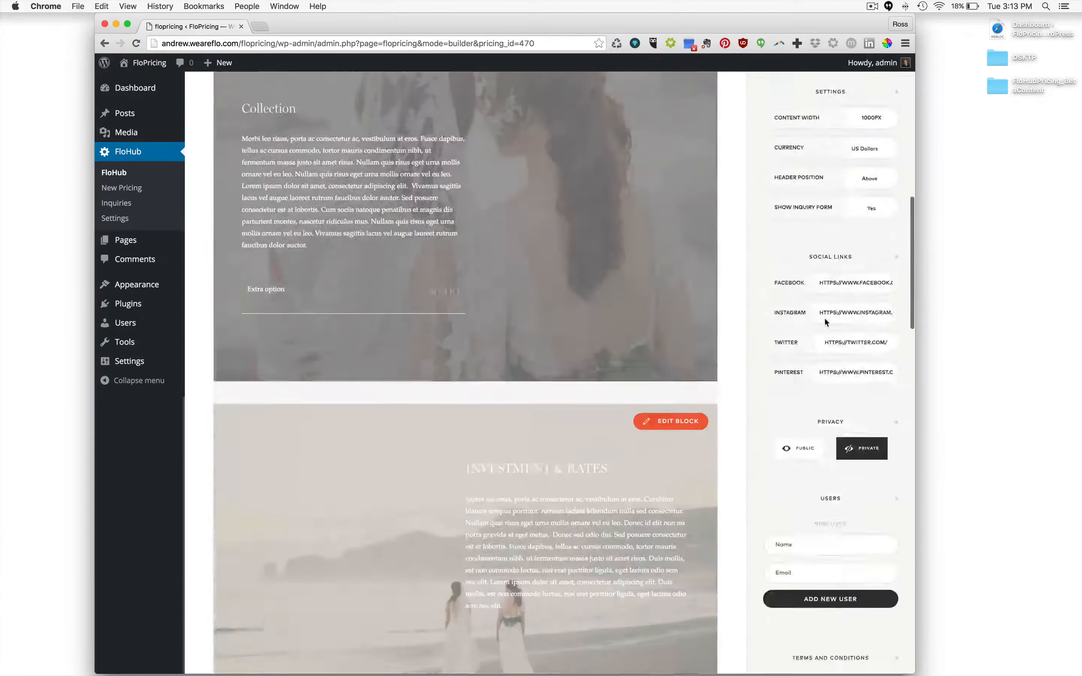
scroll(825, 318, up, 10)
scroll(825, 318, up, 4)
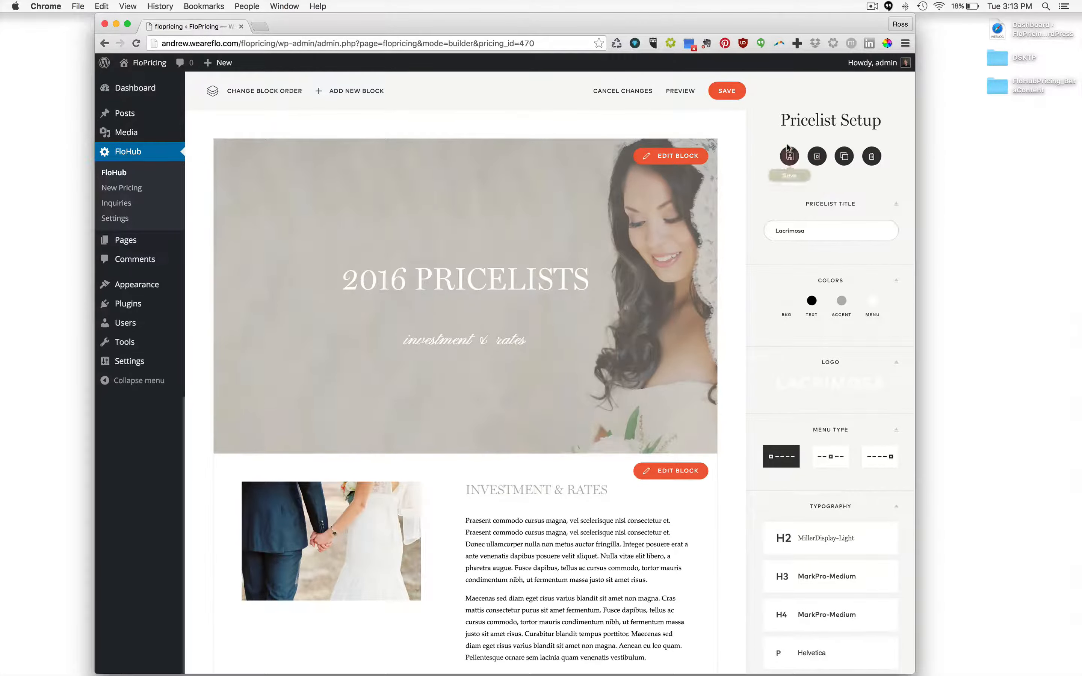
click(737, 98)
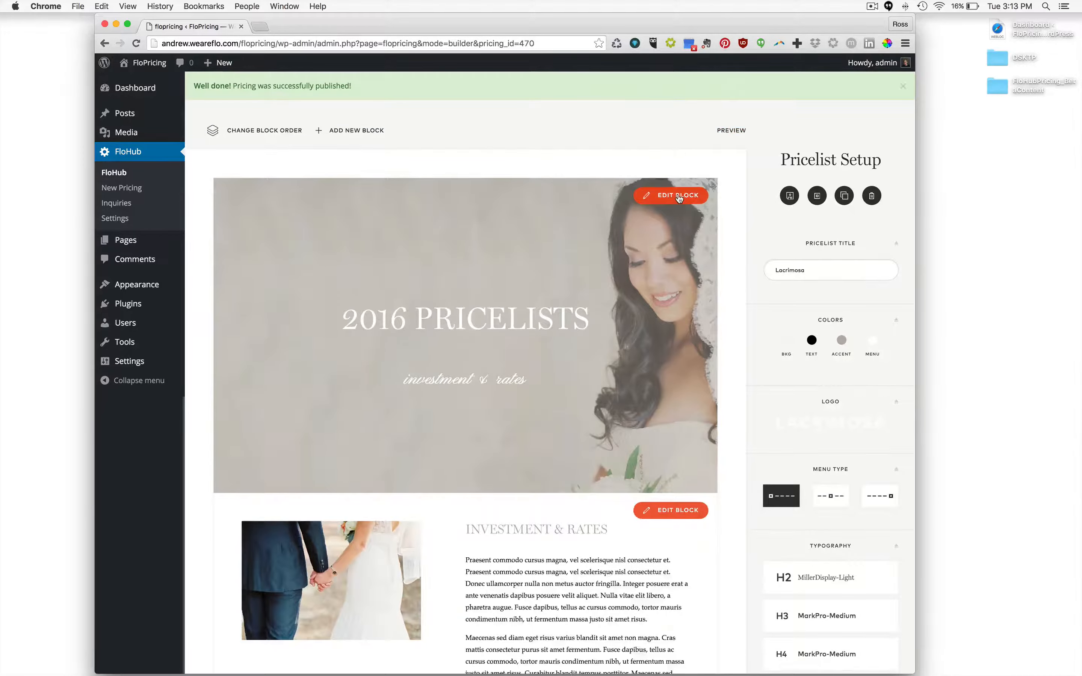
Open the Cover block for editing and select its heading and subtitle in turn to view the text formatting options
click(678, 196)
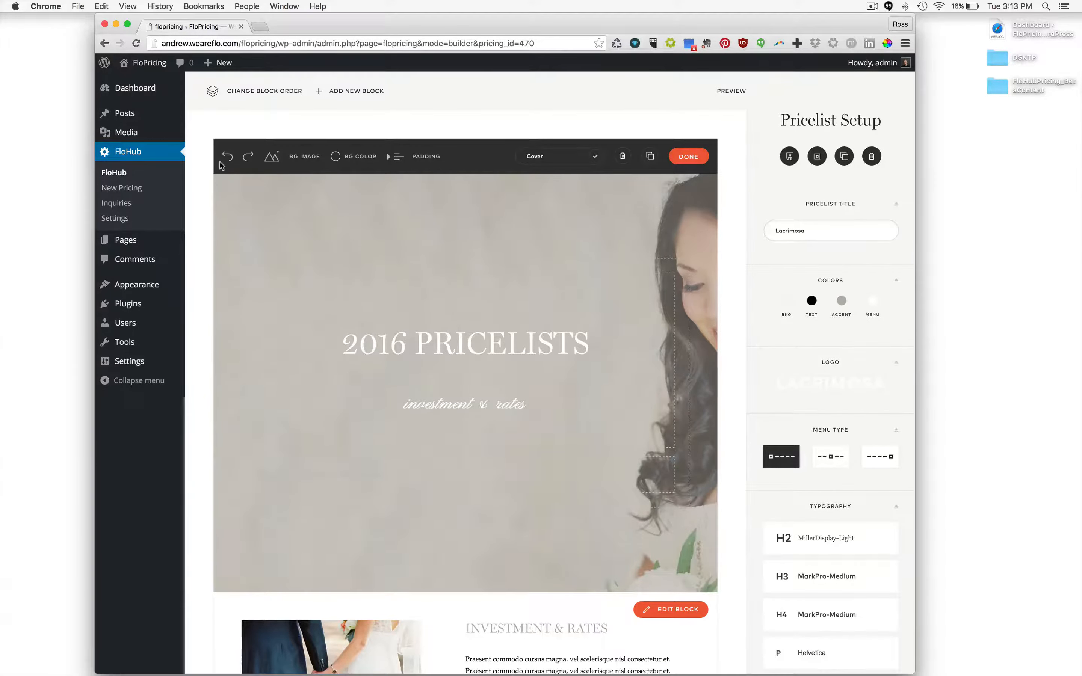
triple_click(423, 342)
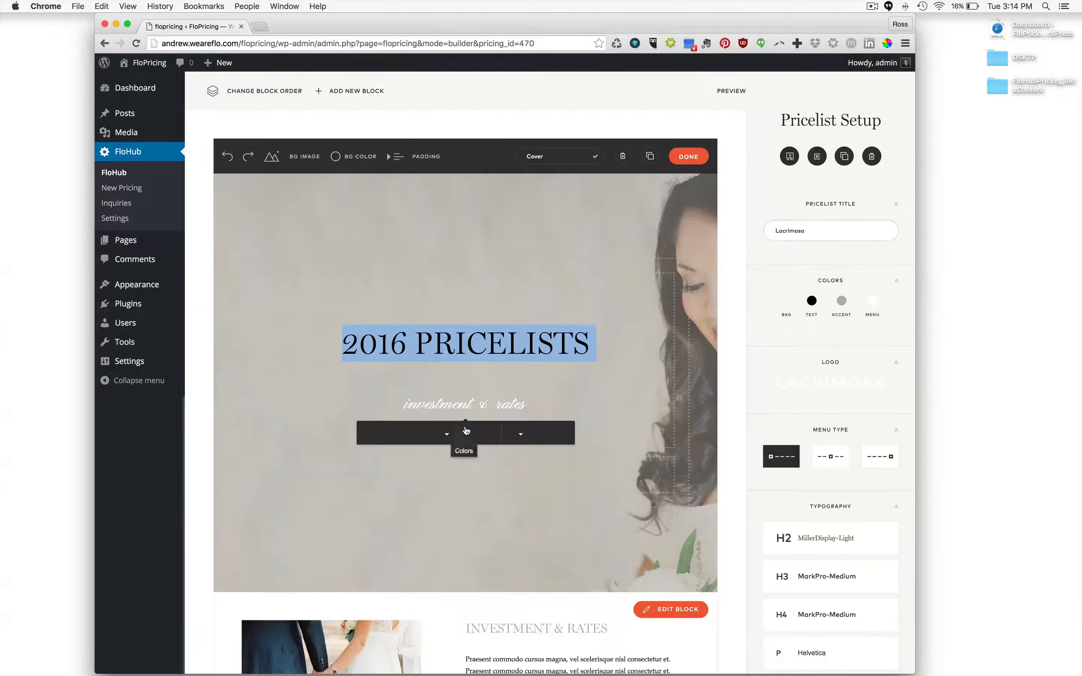
triple_click(493, 405)
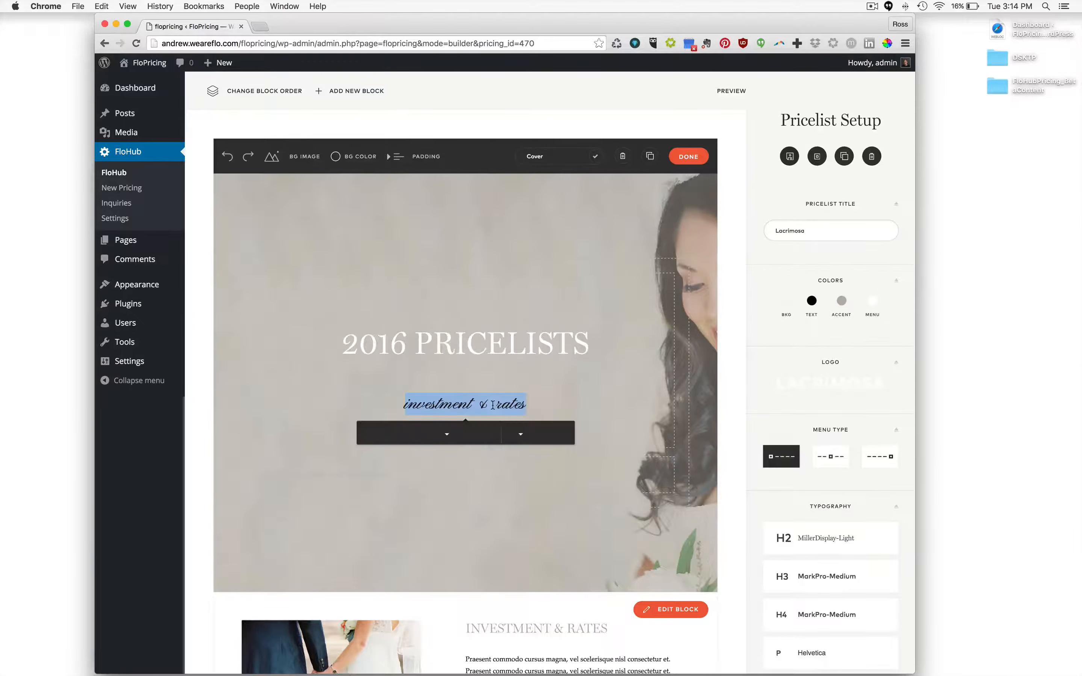
click(470, 251)
View the Cover block's background color options and the media library for changing its background image, leaving both unchanged
click(351, 154)
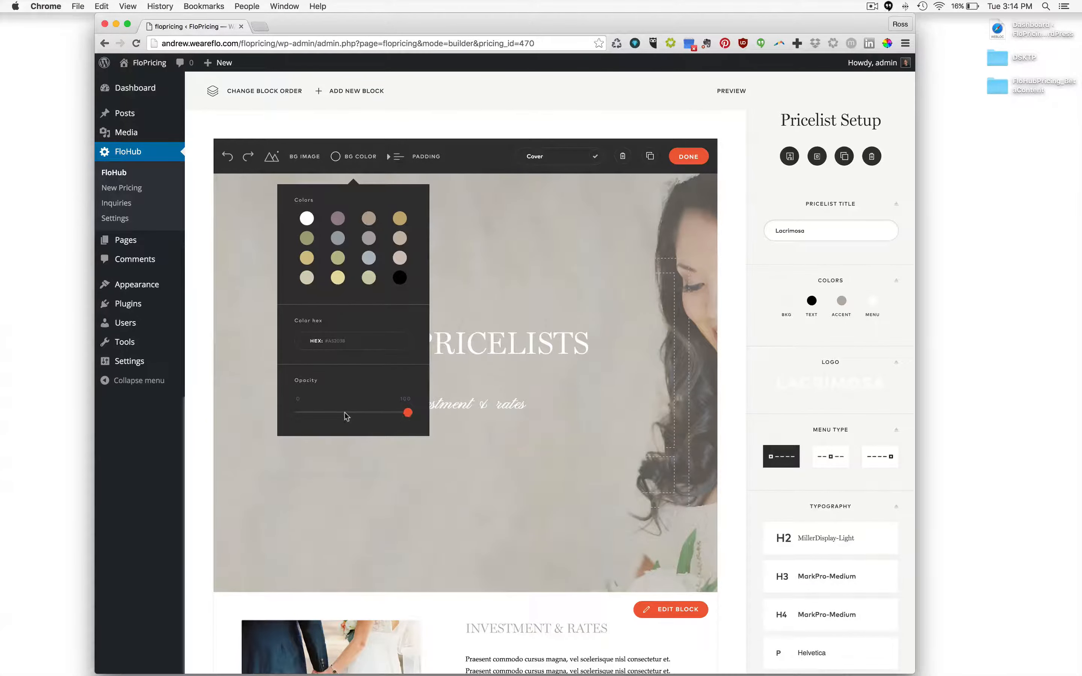
click(352, 161)
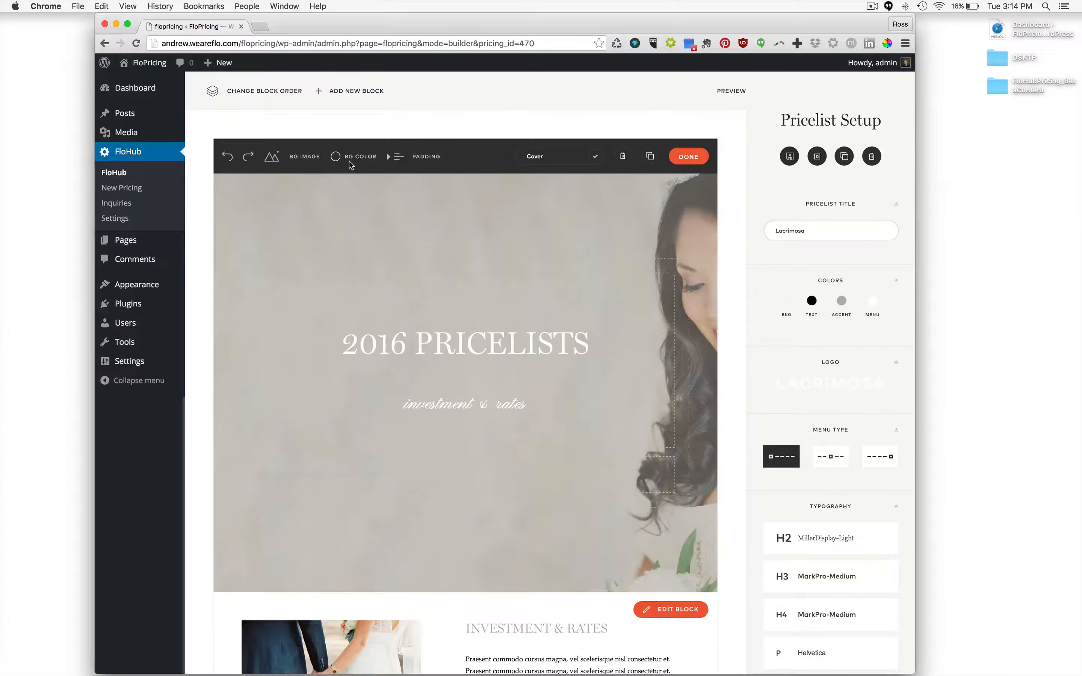
click(301, 157)
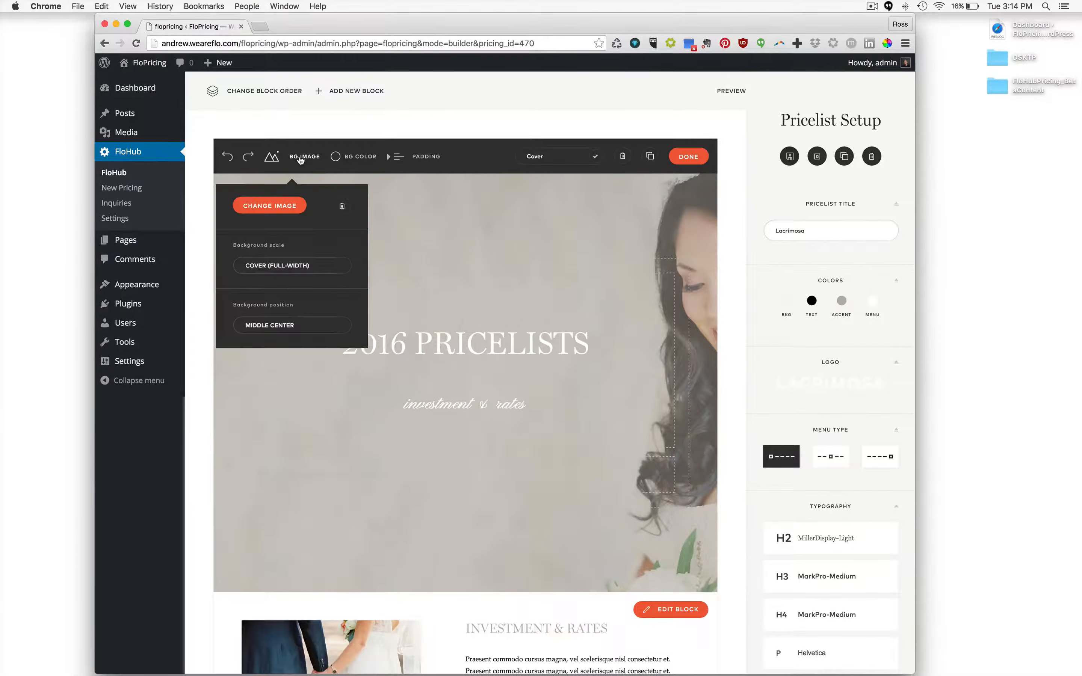
click(275, 208)
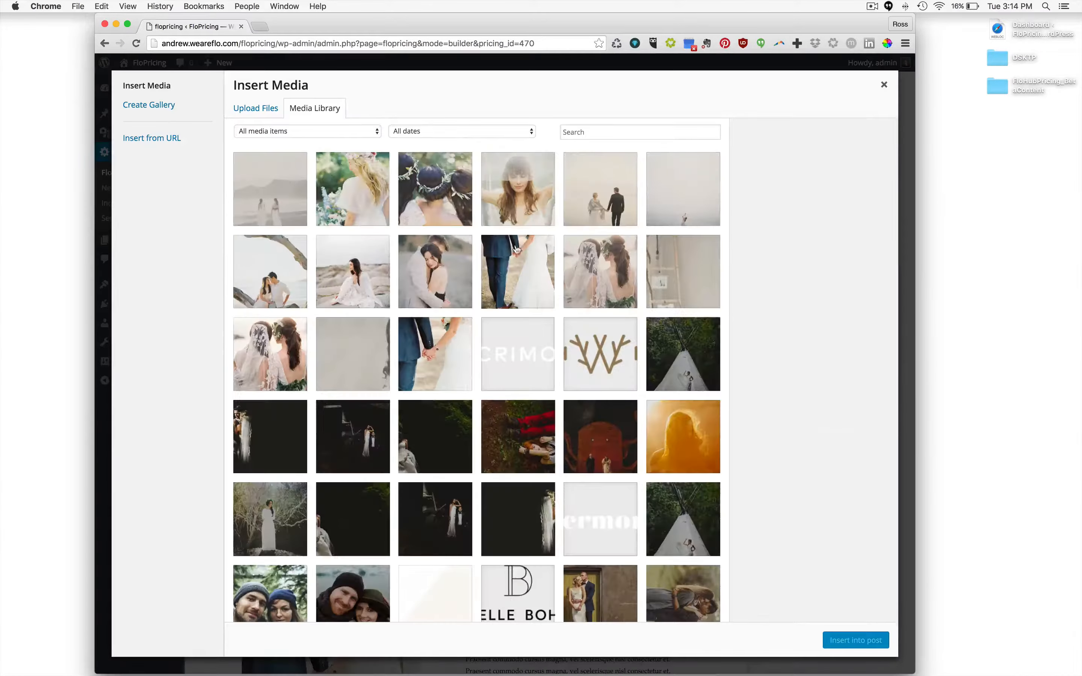
click(885, 88)
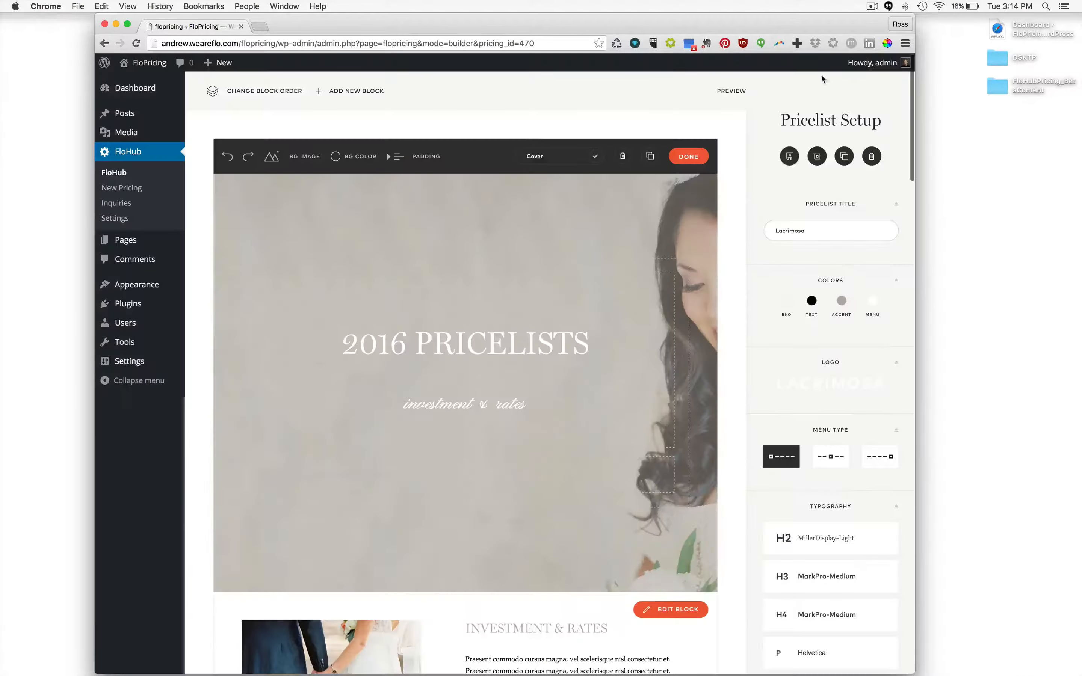
Review the background scale and position choices for the Cover image, keeping Cover (Full-Width) and Middle Center
click(291, 152)
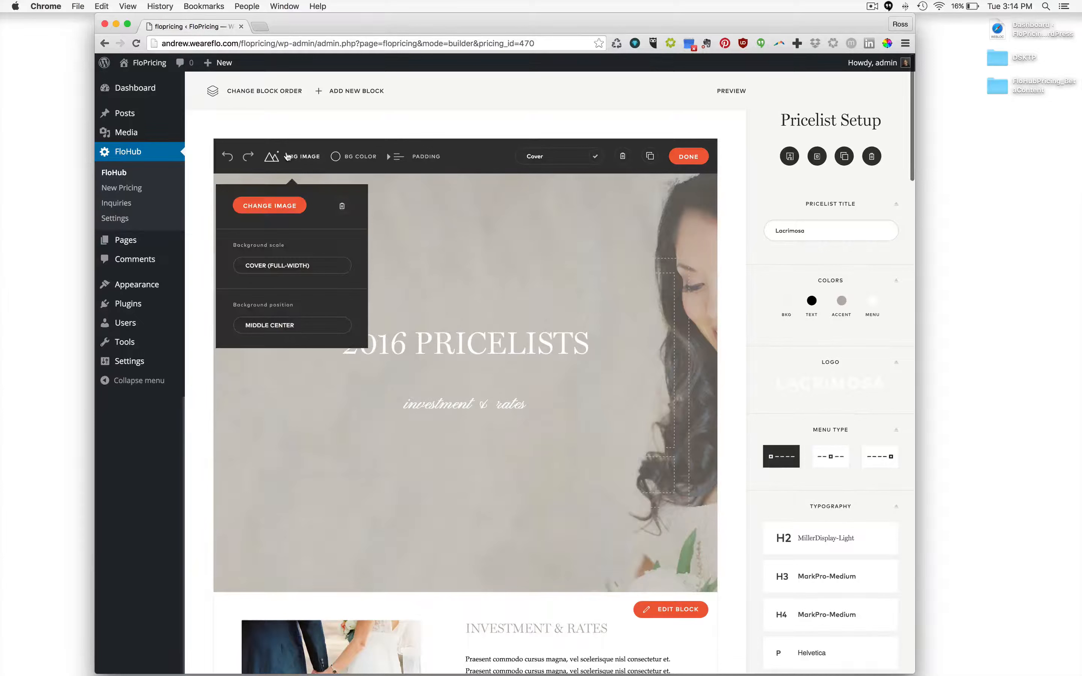
click(278, 263)
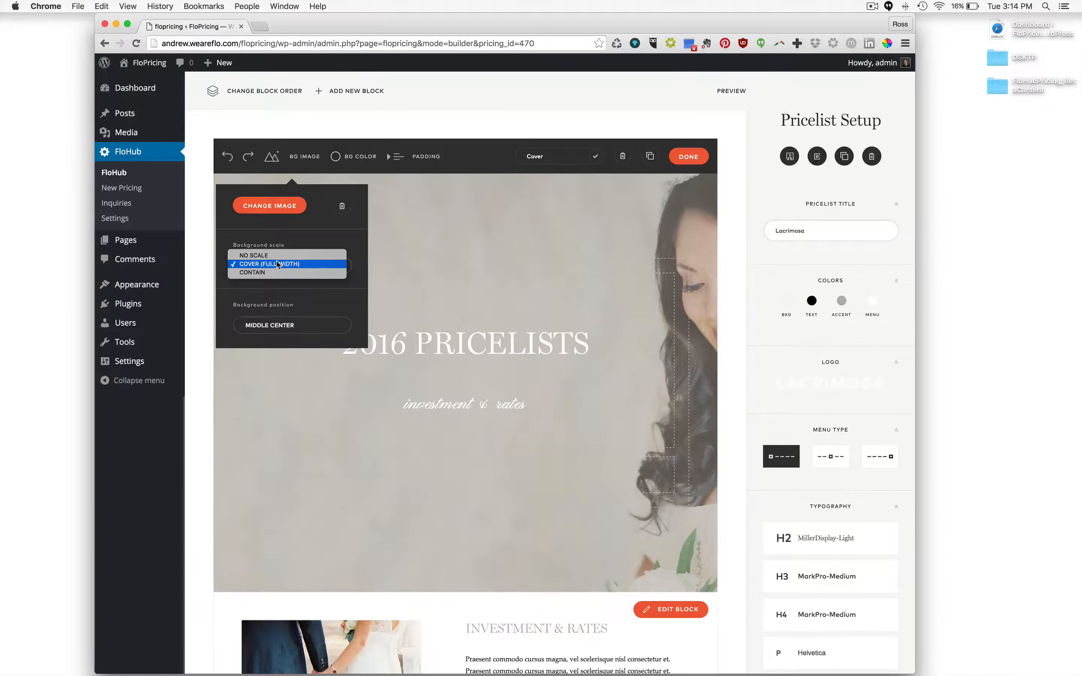
click(303, 267)
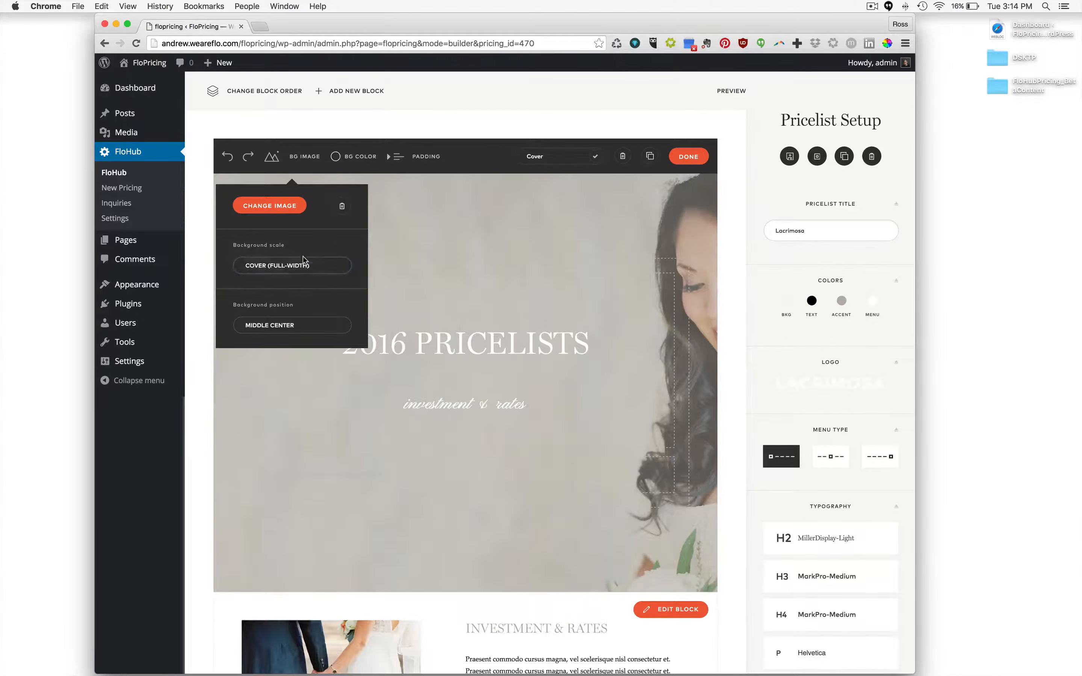
click(291, 331)
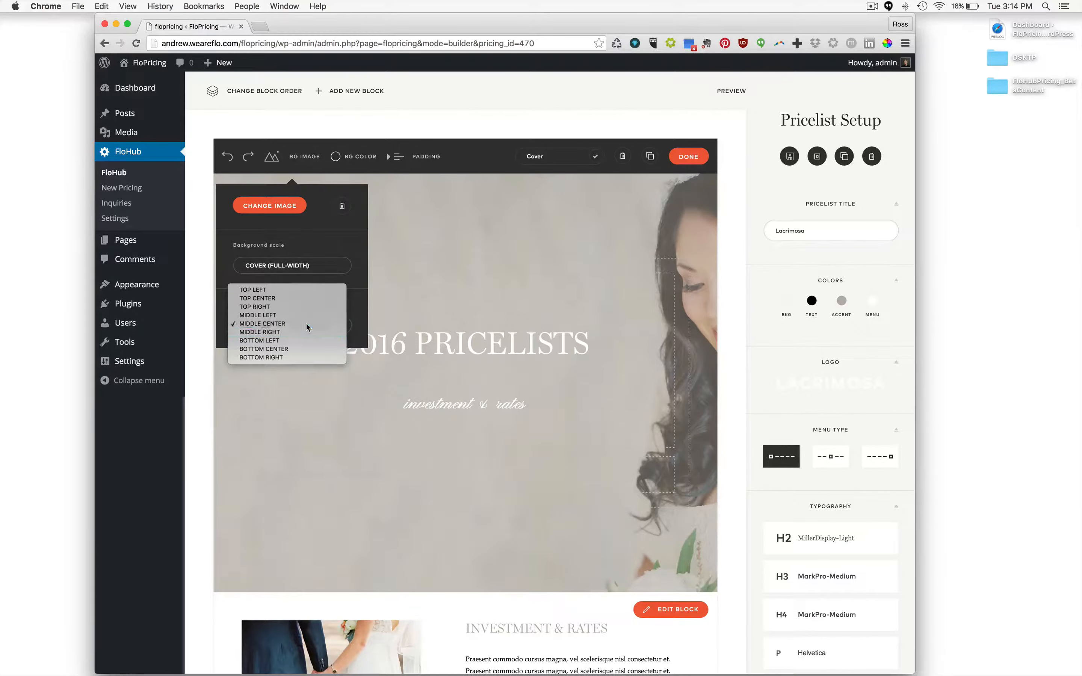
click(306, 328)
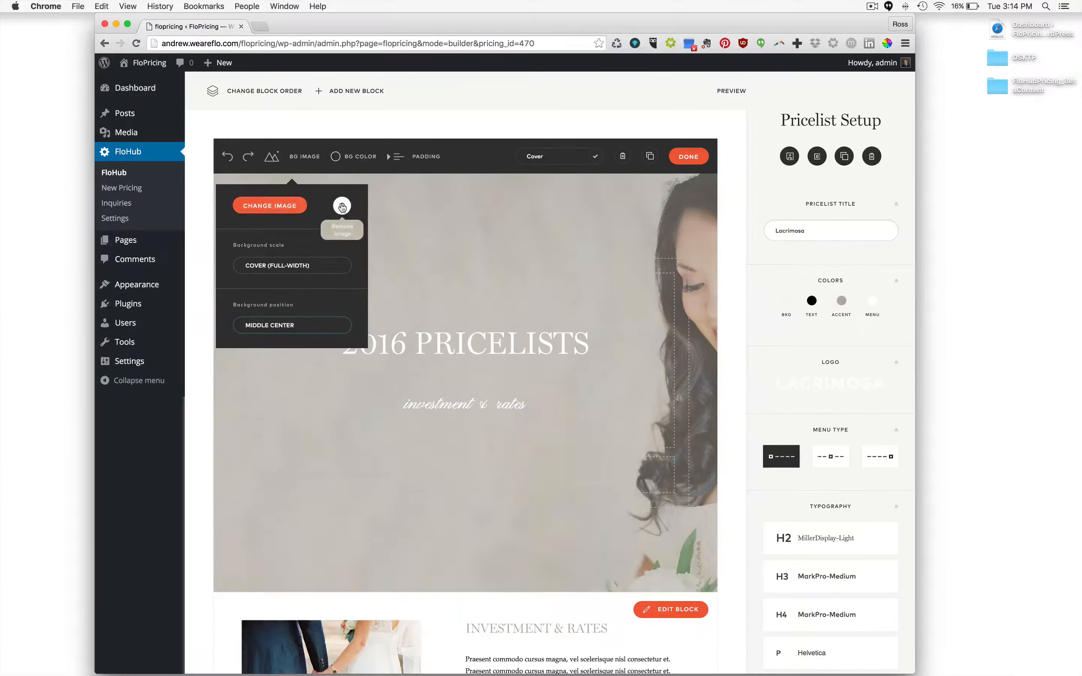
click(302, 157)
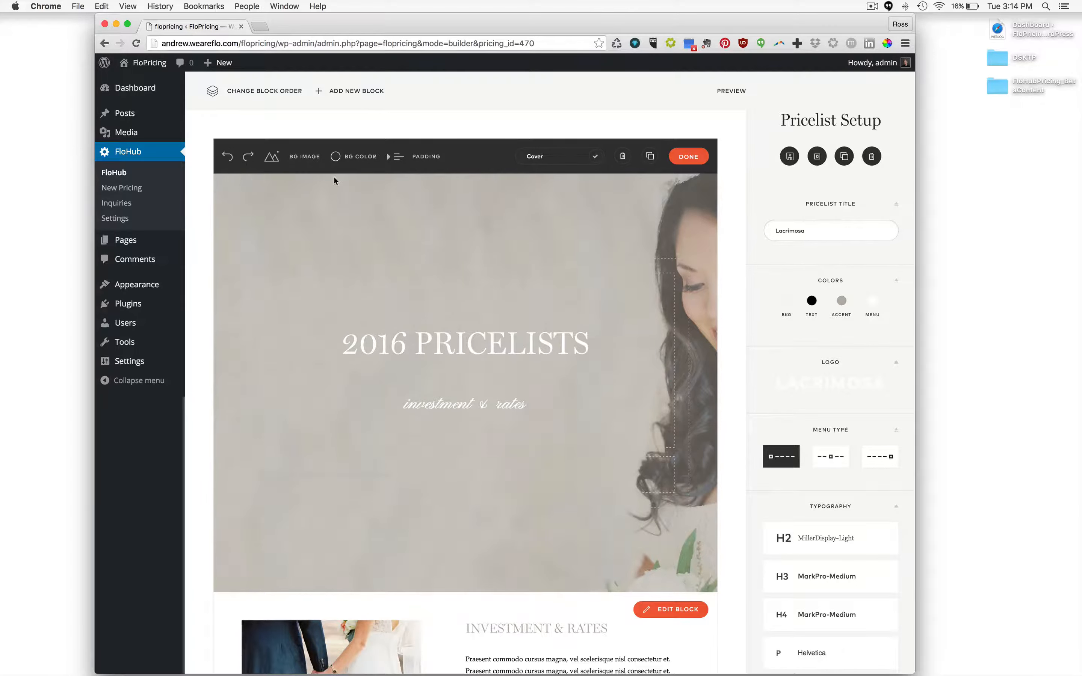
View the Cover block's padding settings and its name field, and finish editing the block
click(395, 157)
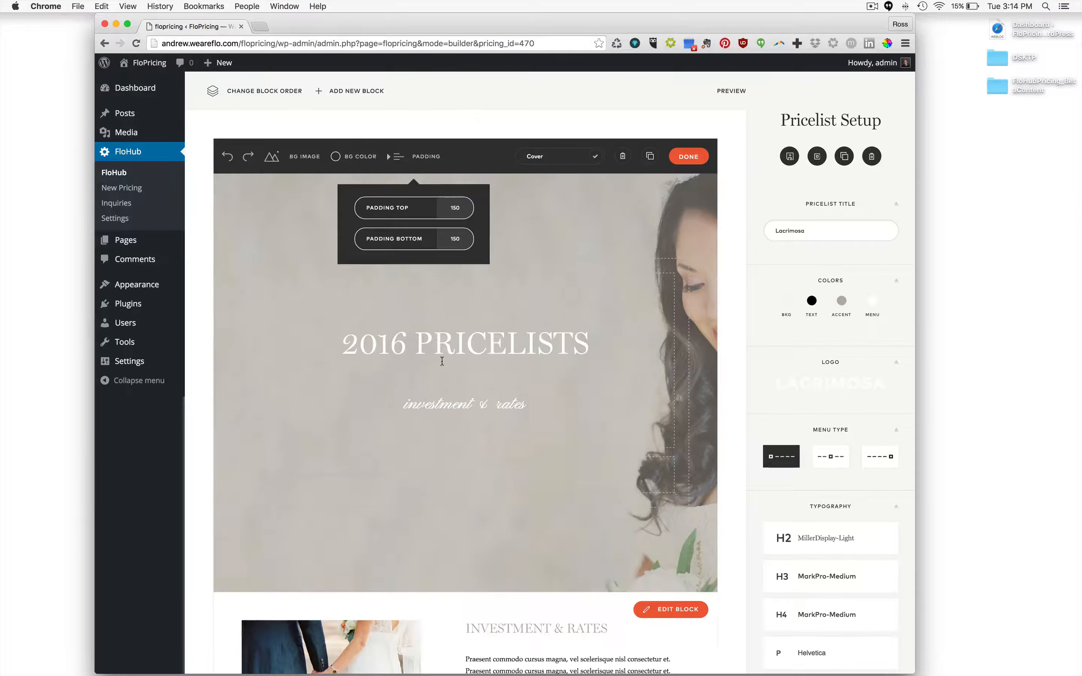
click(542, 193)
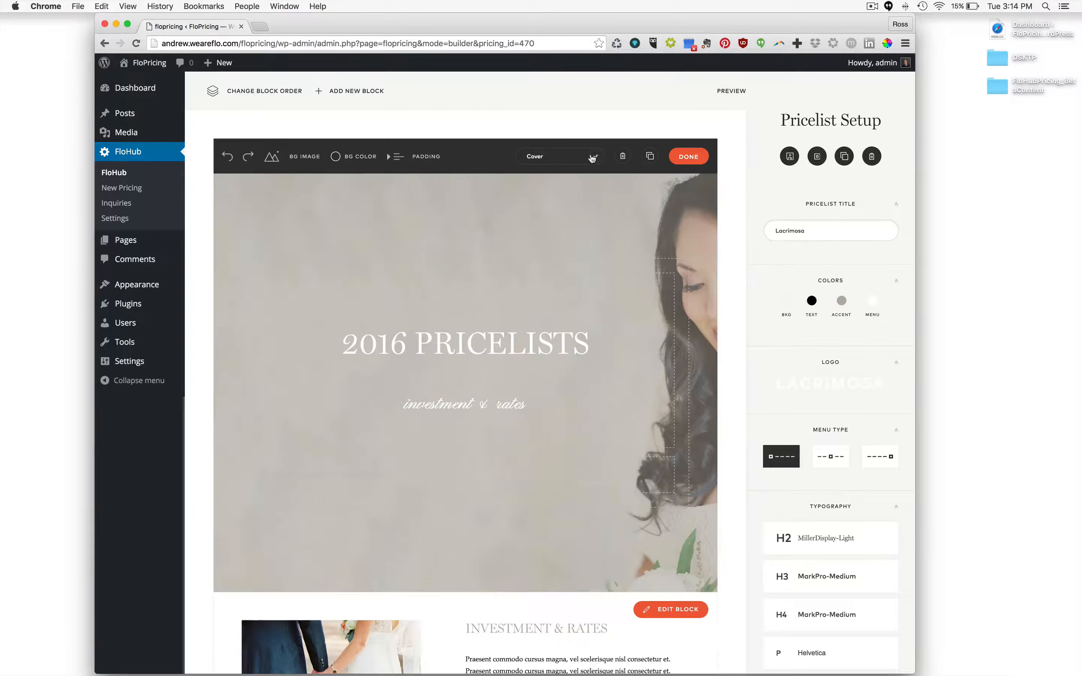
click(594, 154)
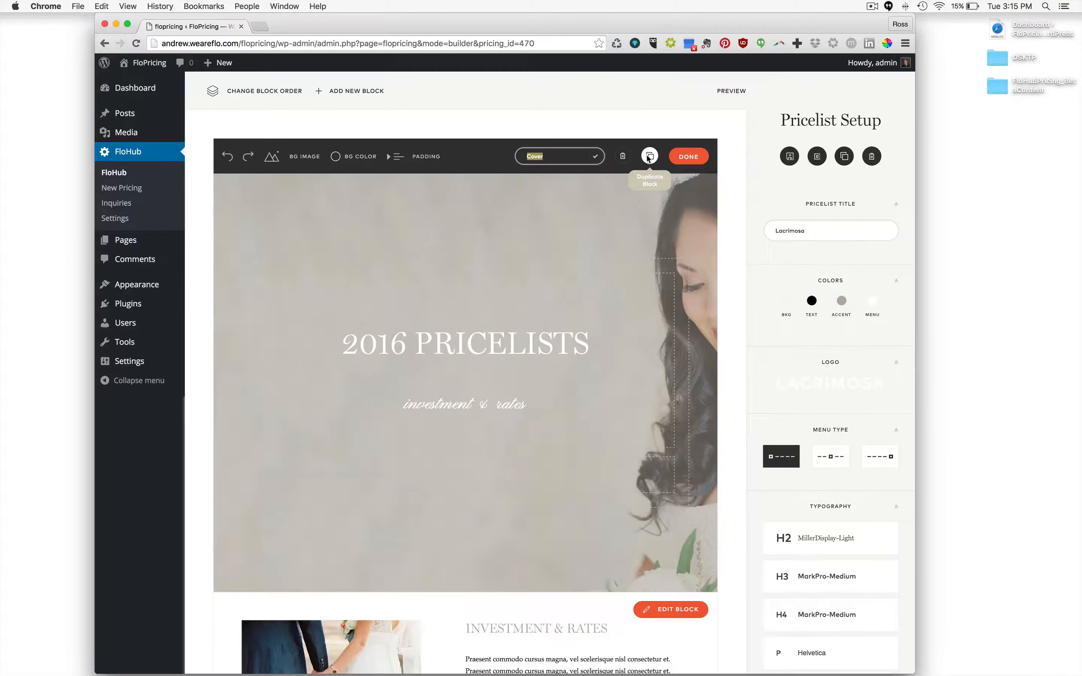
click(695, 159)
Open the Welcome block for editing and examine its image controls and body text
scroll(689, 179, down, 10)
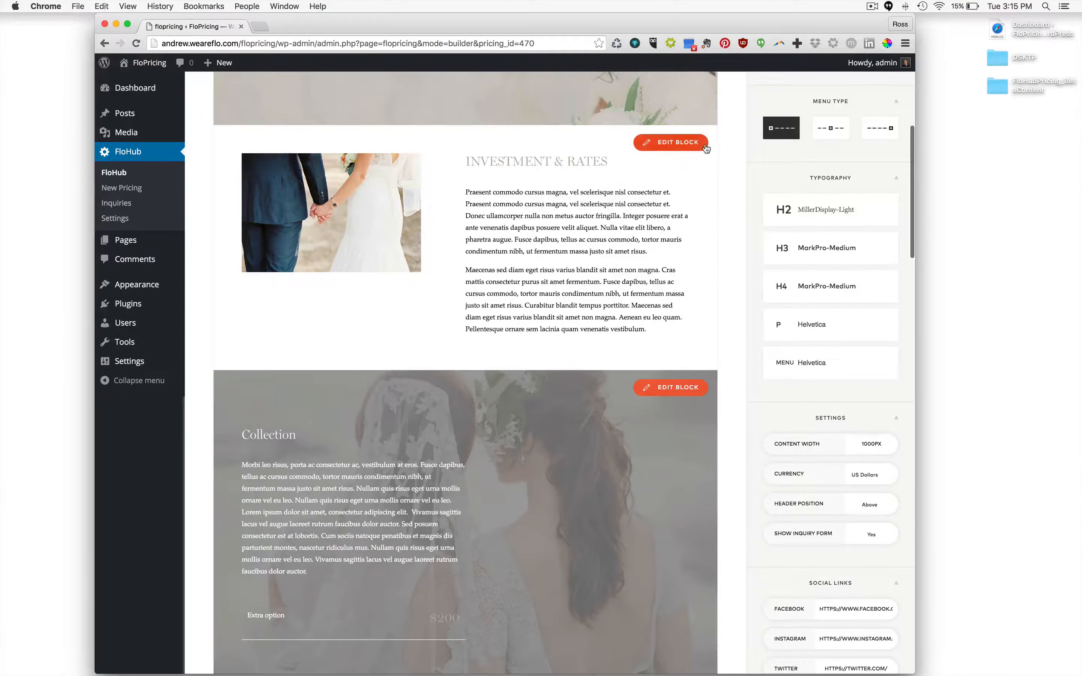
click(670, 143)
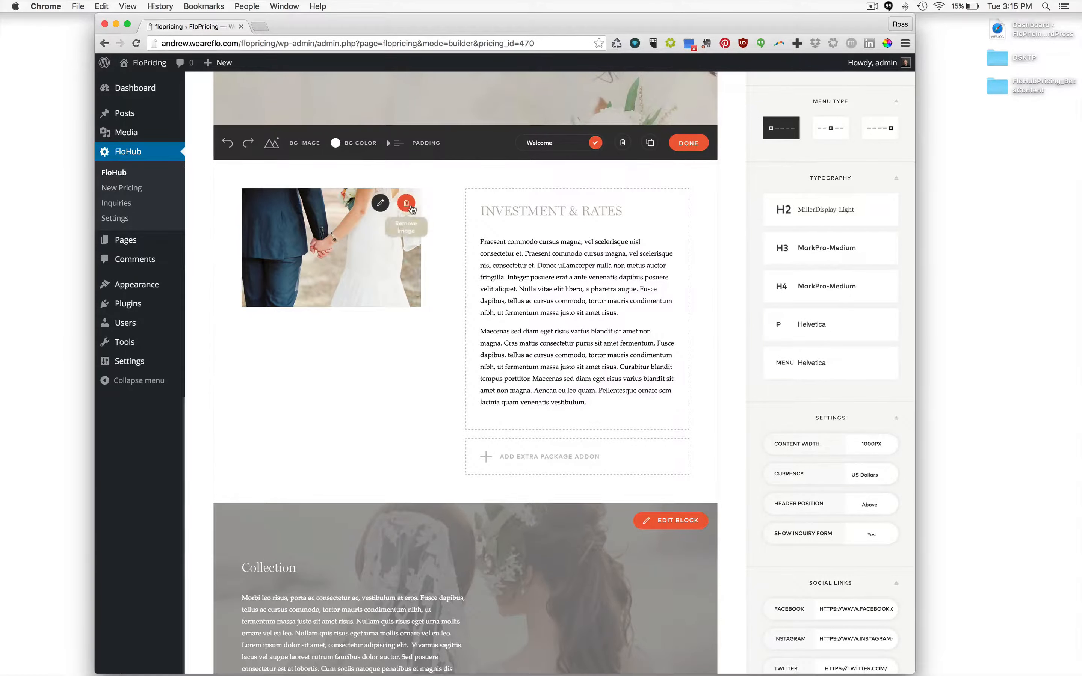
triple_click(555, 312)
click(413, 422)
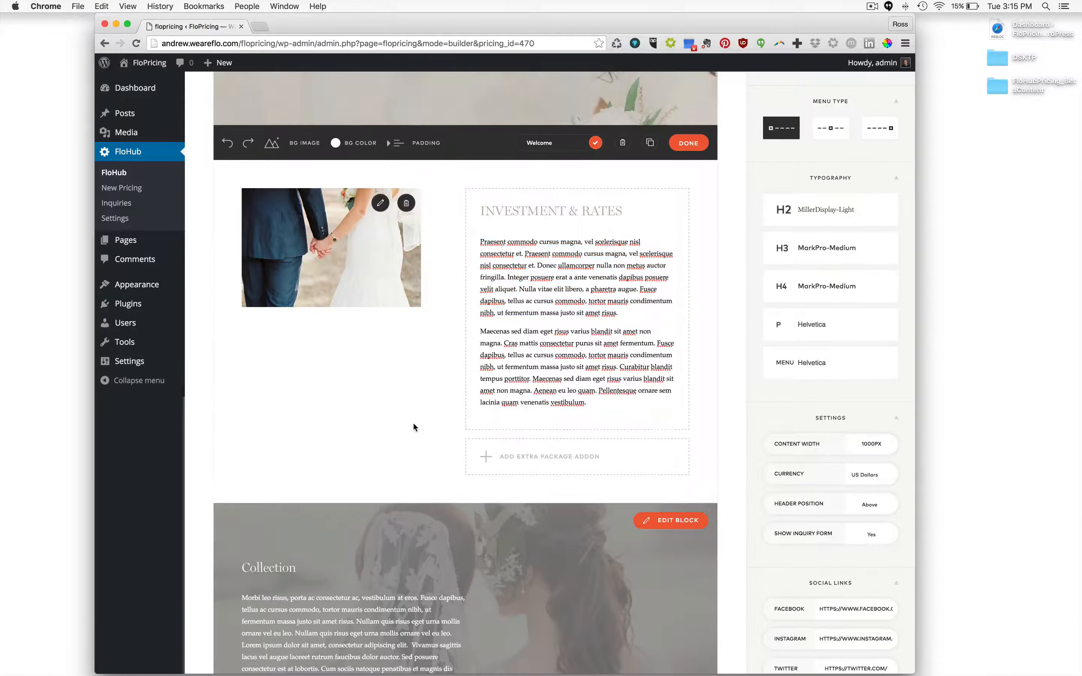
Try out an extra package addon in the Welcome block, remove it, and finish editing the block
click(493, 453)
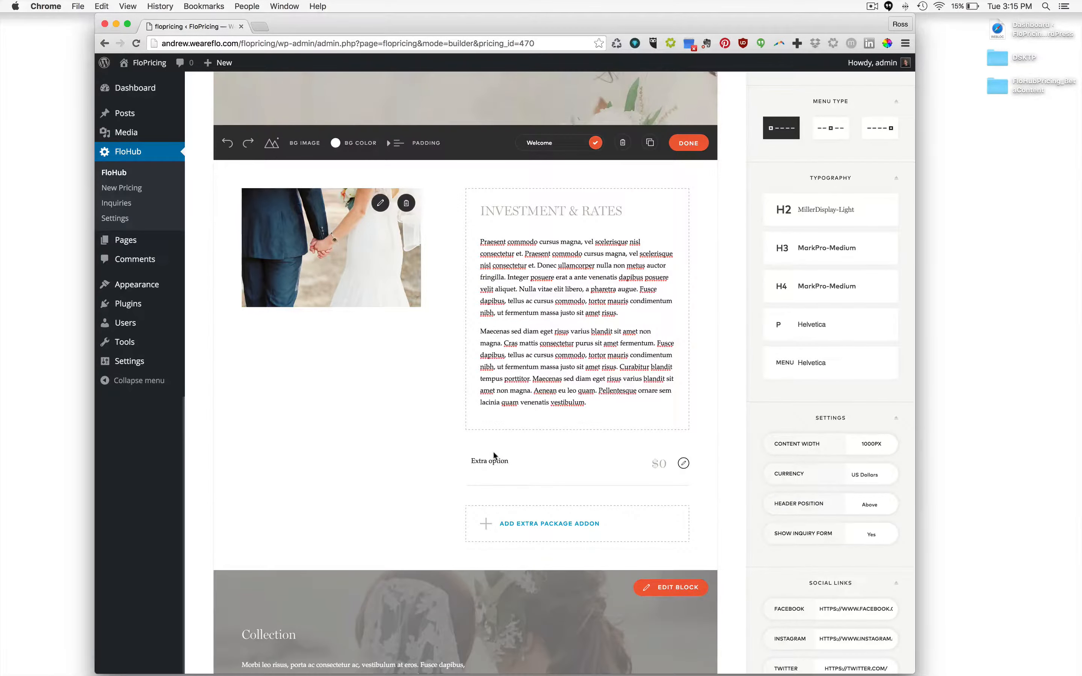
click(685, 465)
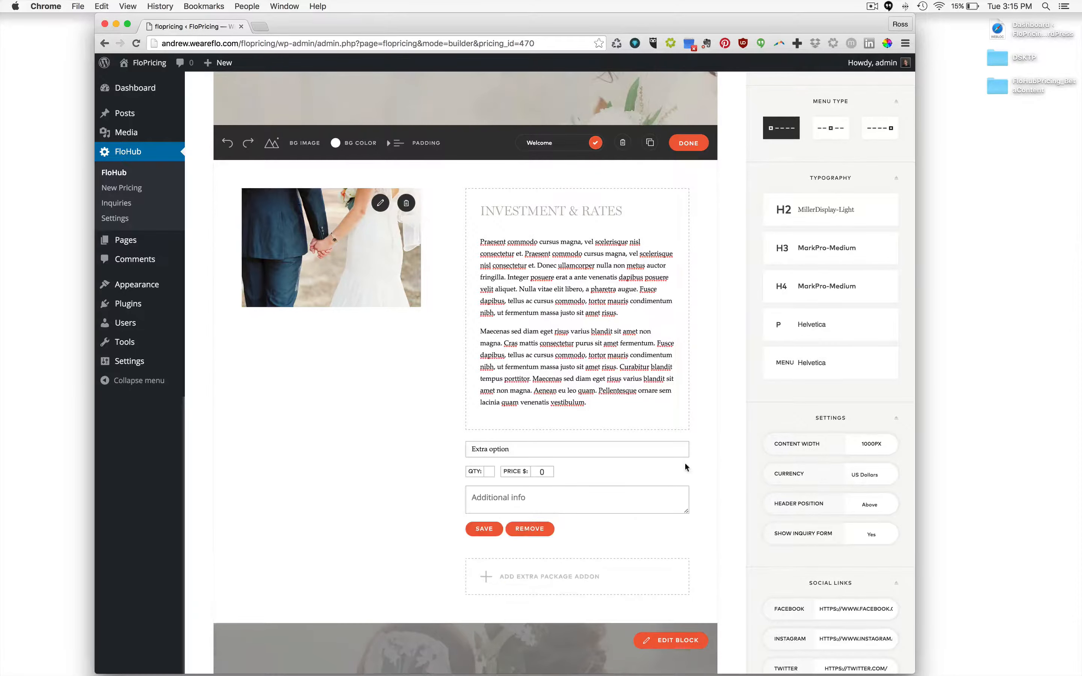
click(526, 530)
click(674, 456)
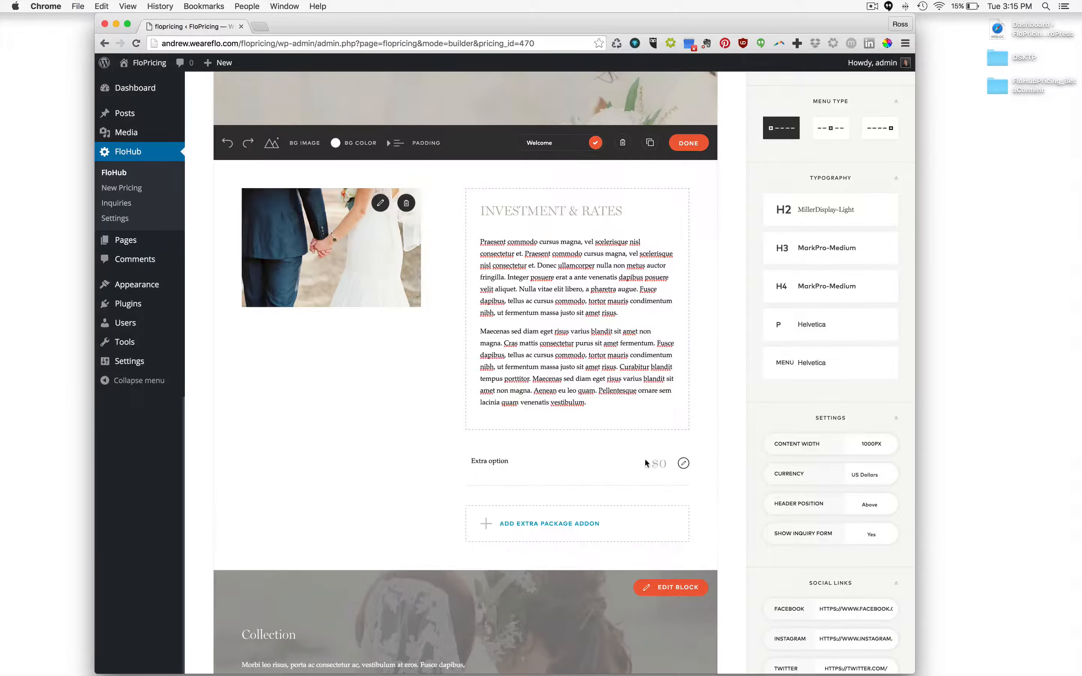
click(682, 463)
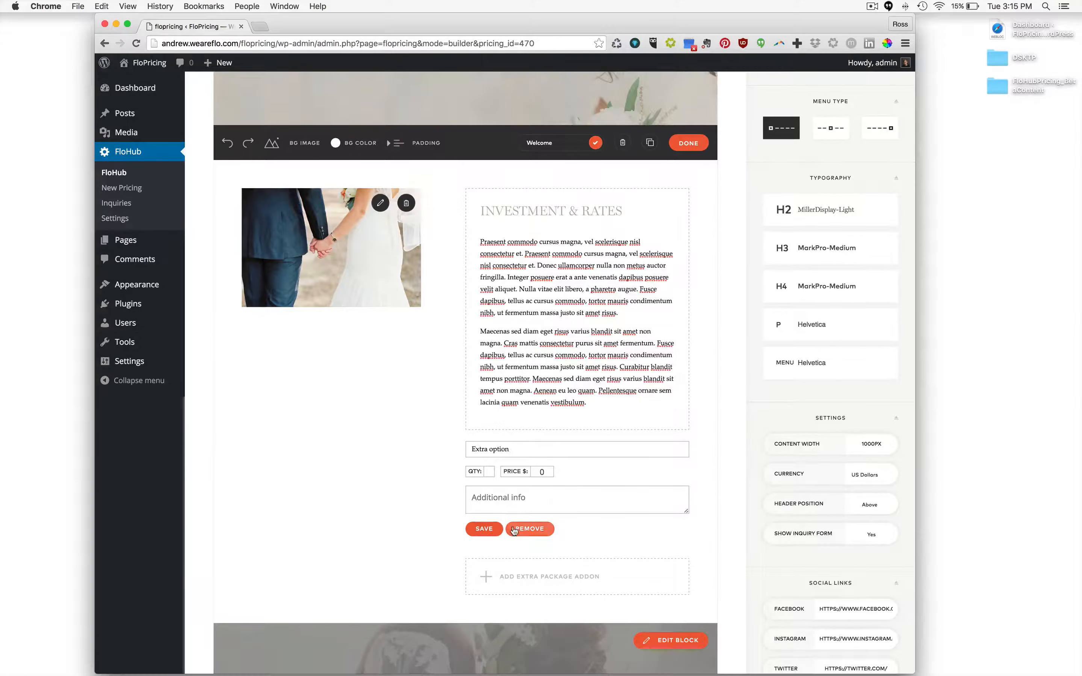
click(525, 529)
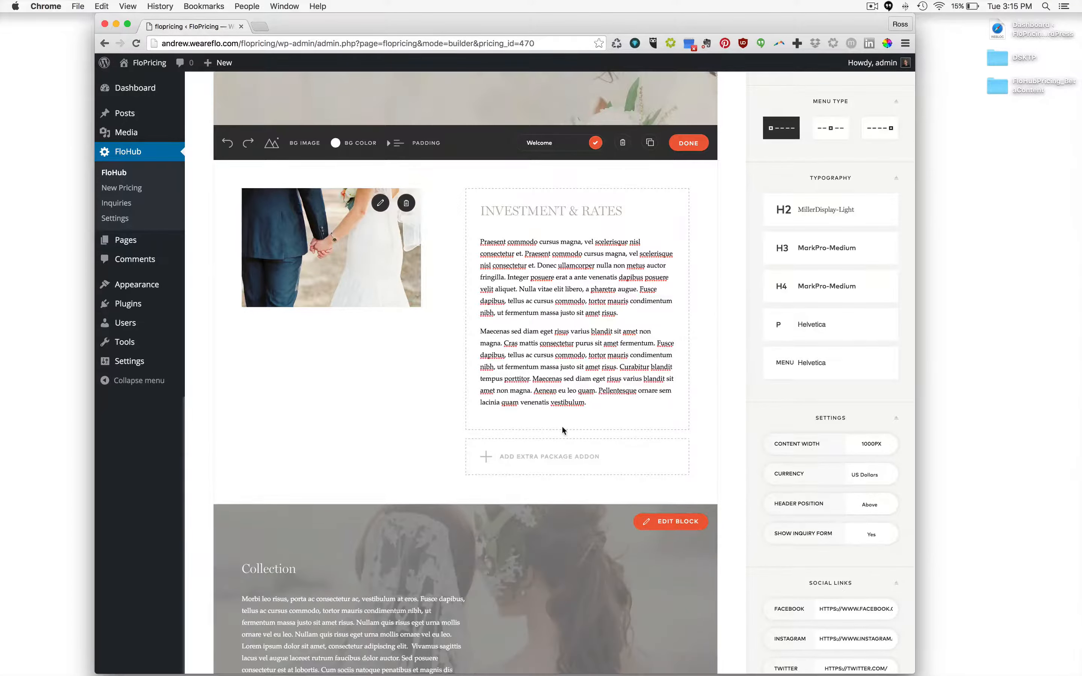
click(696, 144)
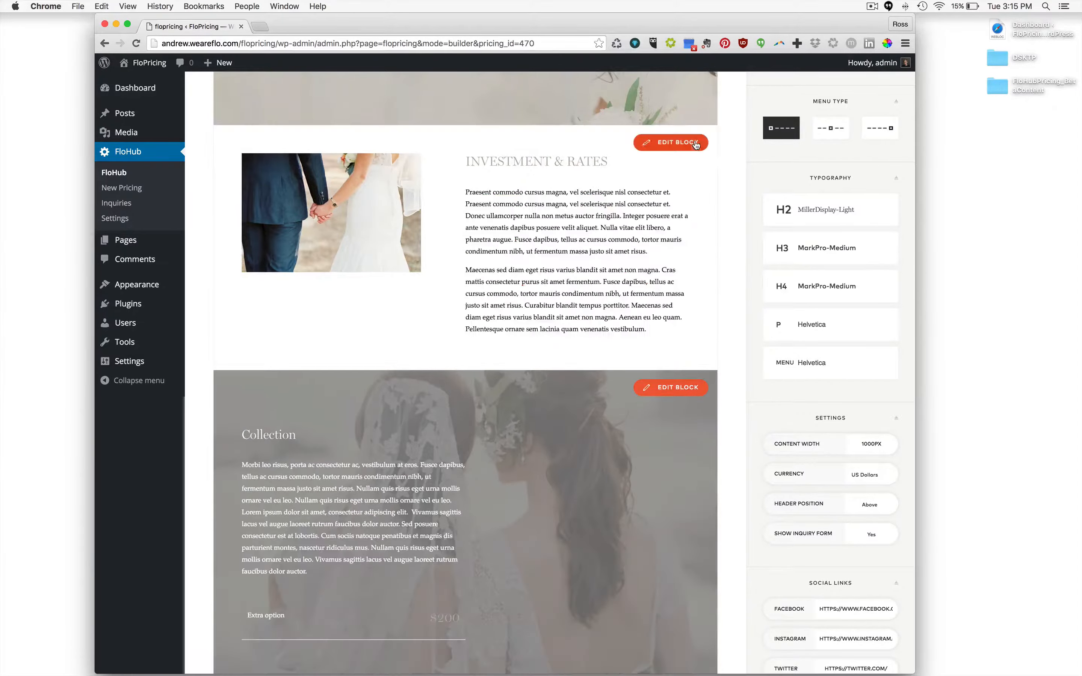
Open the Collection block, view the media library for its image upload without choosing an image, and finish editing
scroll(686, 325, down, 5)
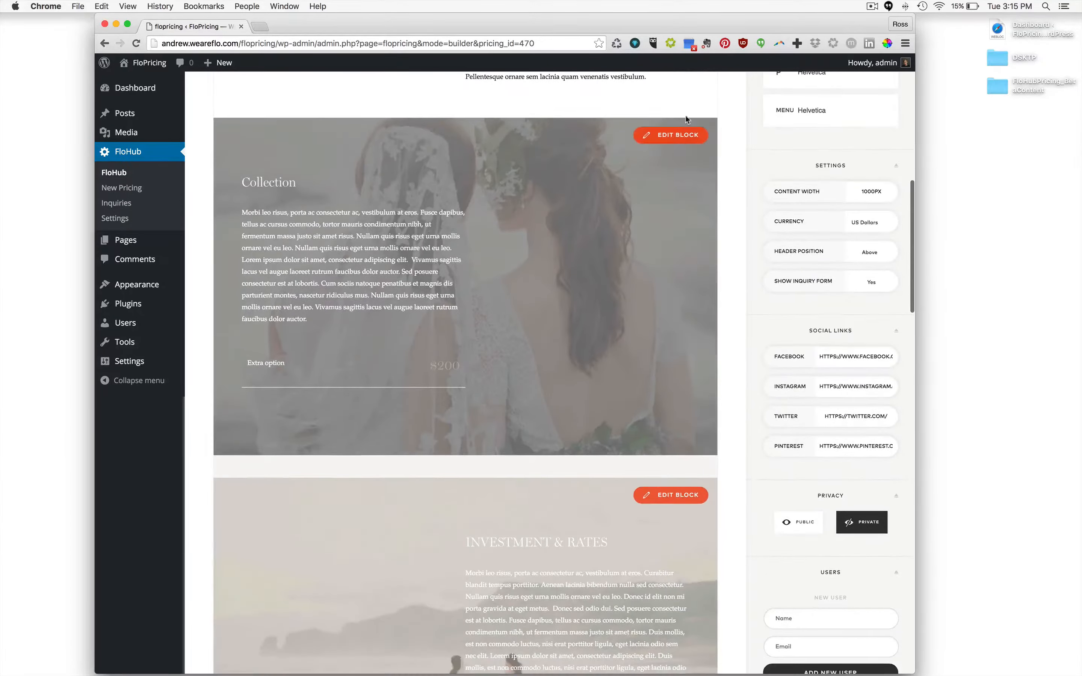
click(676, 136)
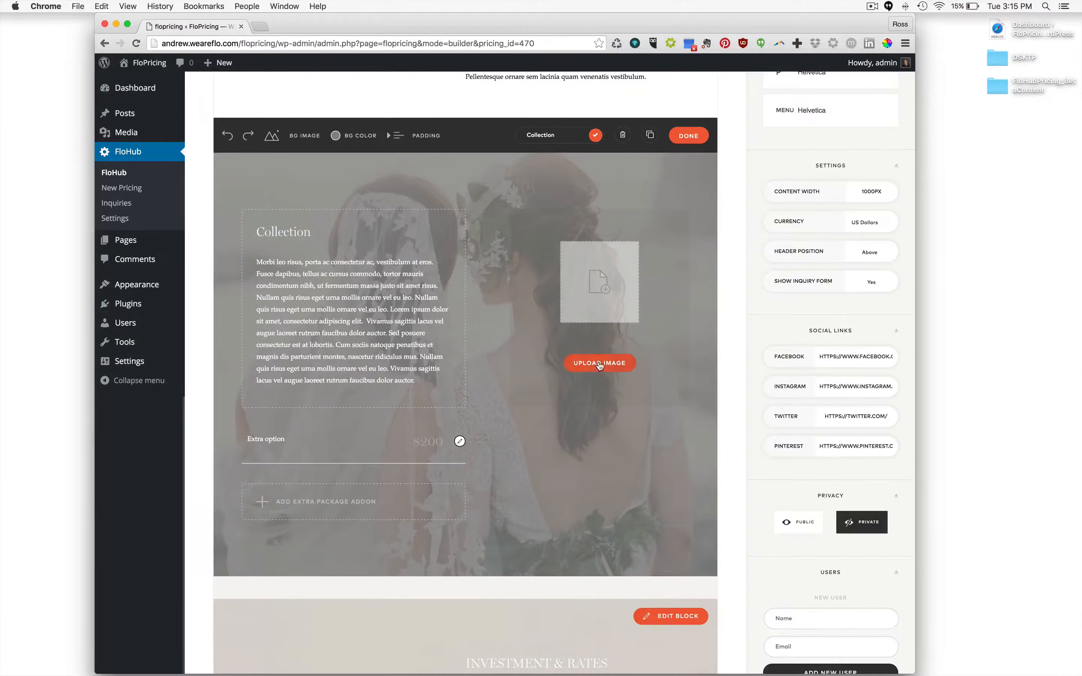
click(608, 371)
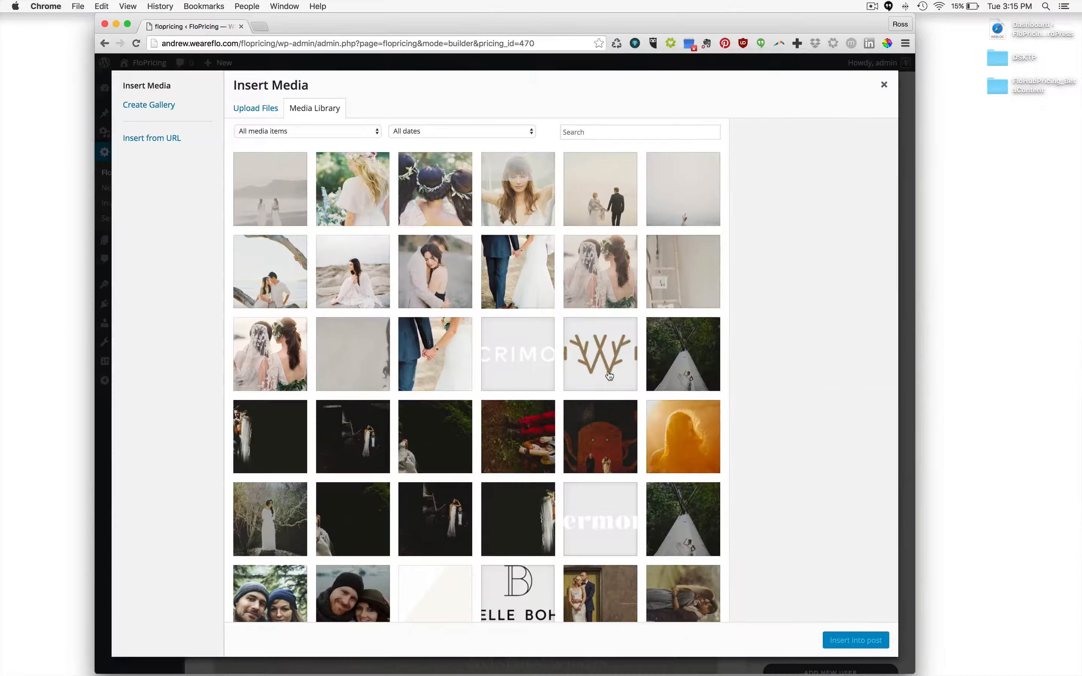
click(884, 84)
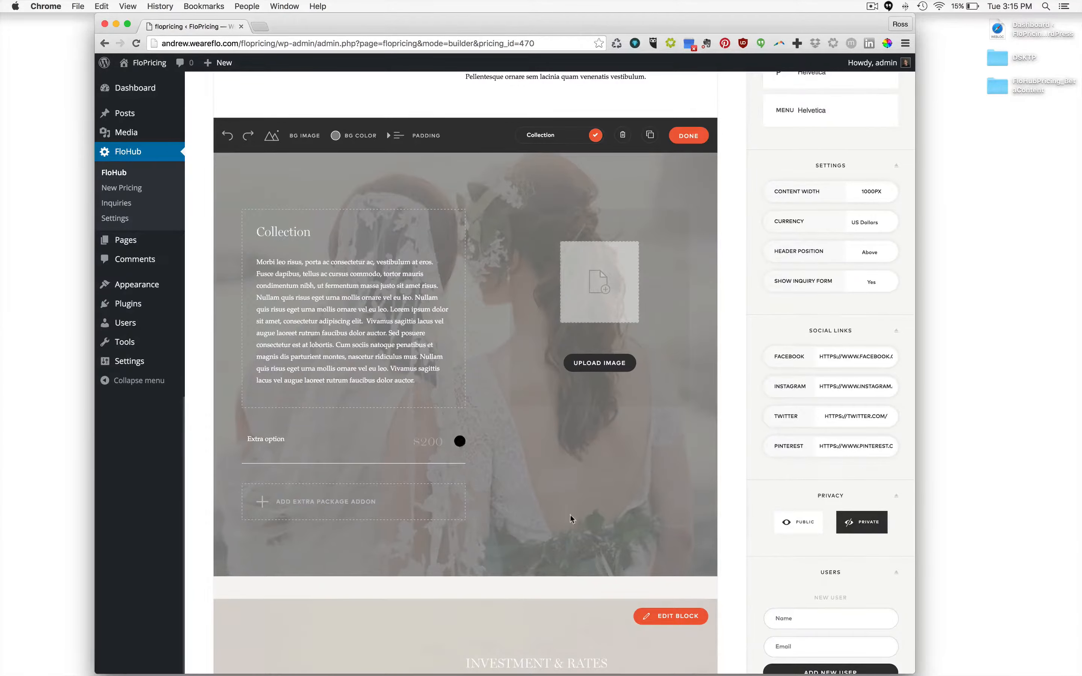
click(689, 136)
Open the Packages block for editing and examine the Highlight package's move handle and the package price fields
scroll(643, 352, down, 6)
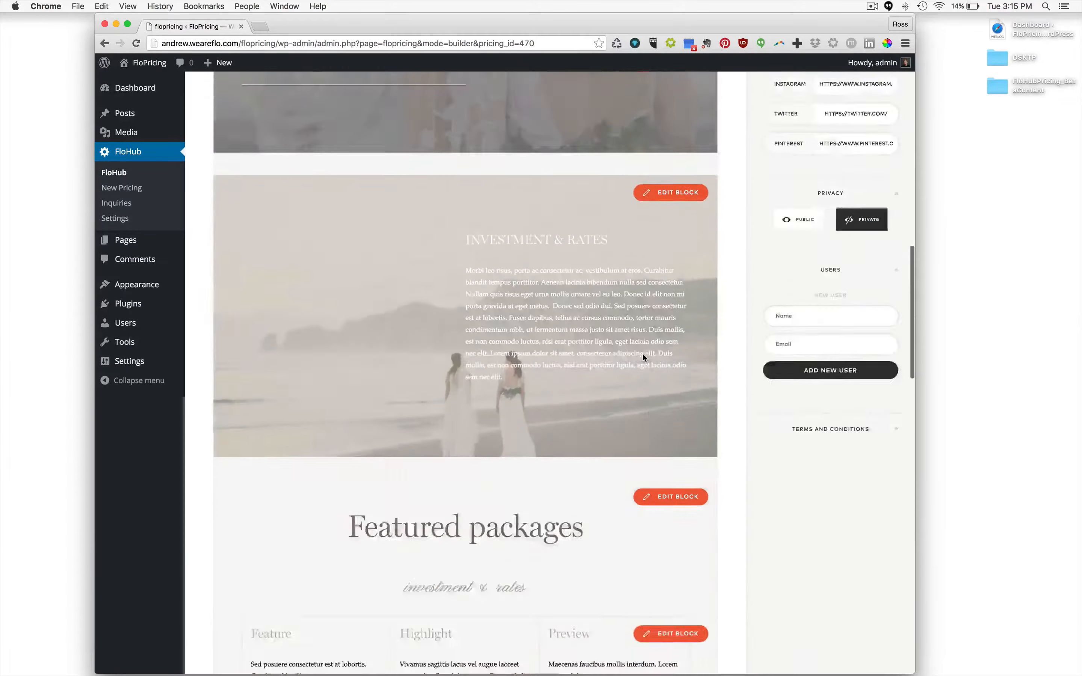
scroll(642, 352, down, 5)
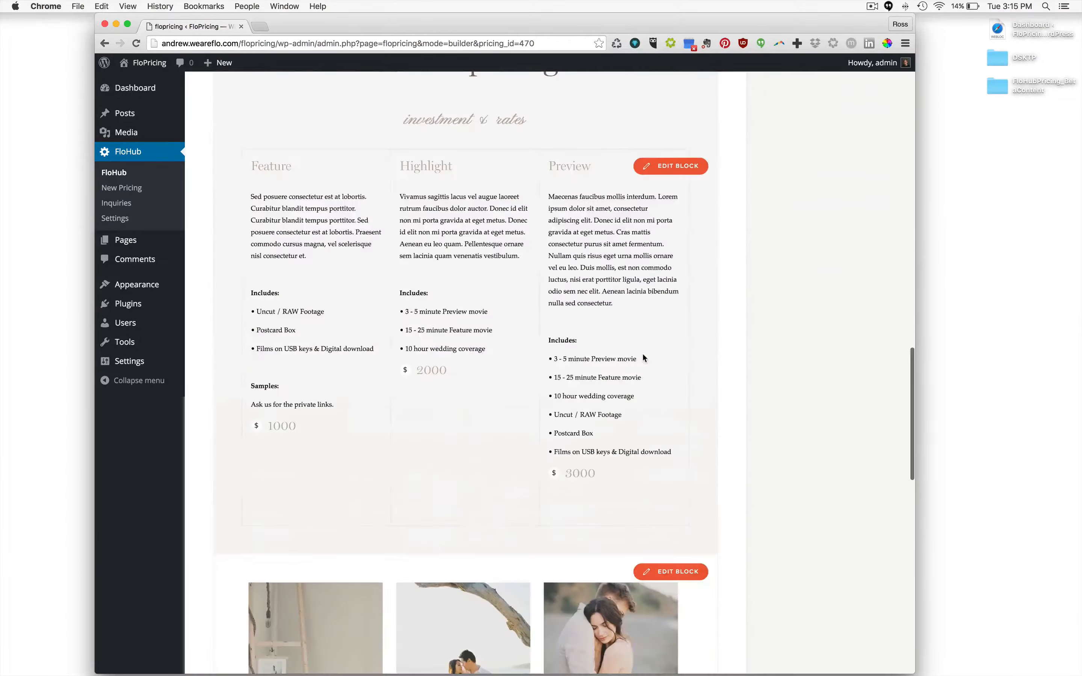
click(671, 169)
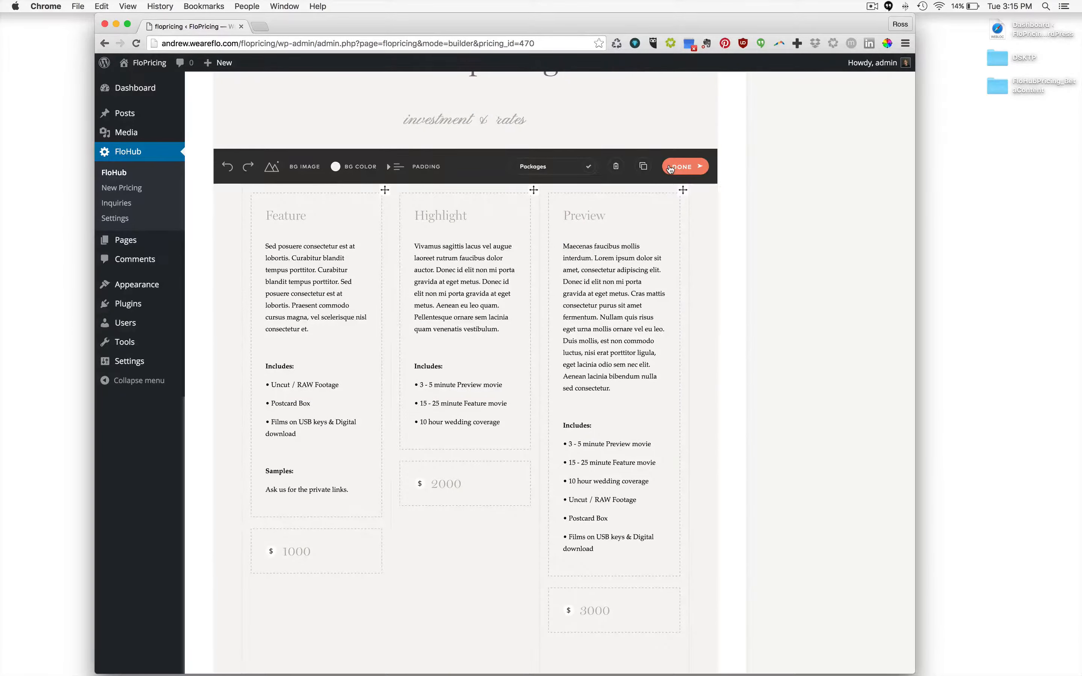
mouse_move(534, 191)
mouse_down()
mouse_move(713, 205)
mouse_move(526, 208)
mouse_up()
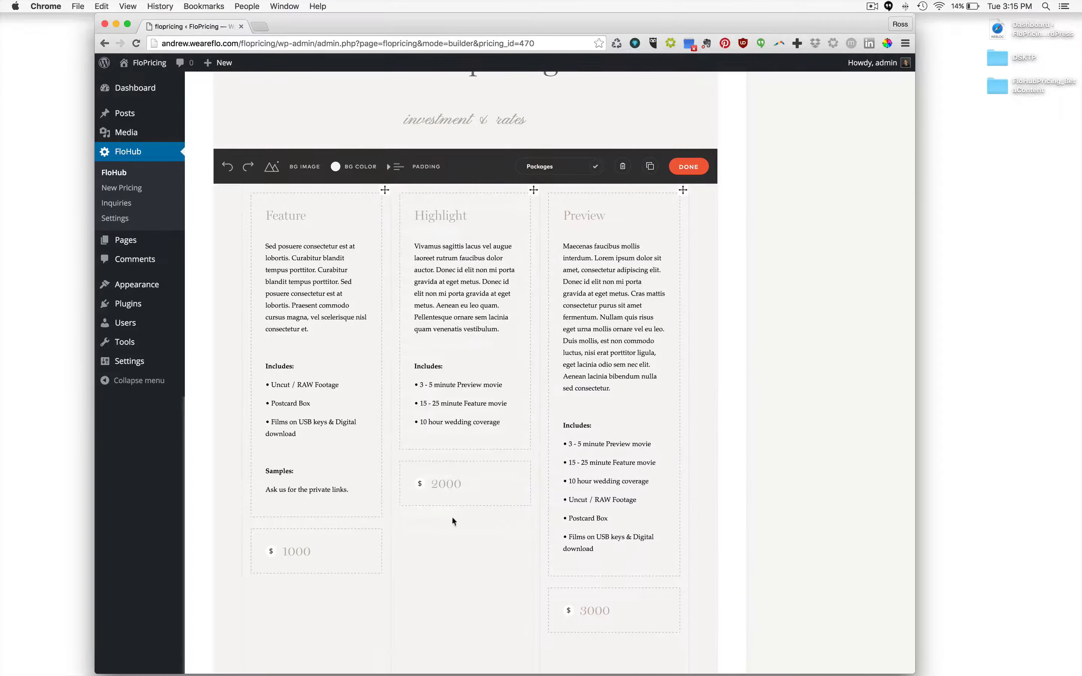
scroll(590, 358, down, 3)
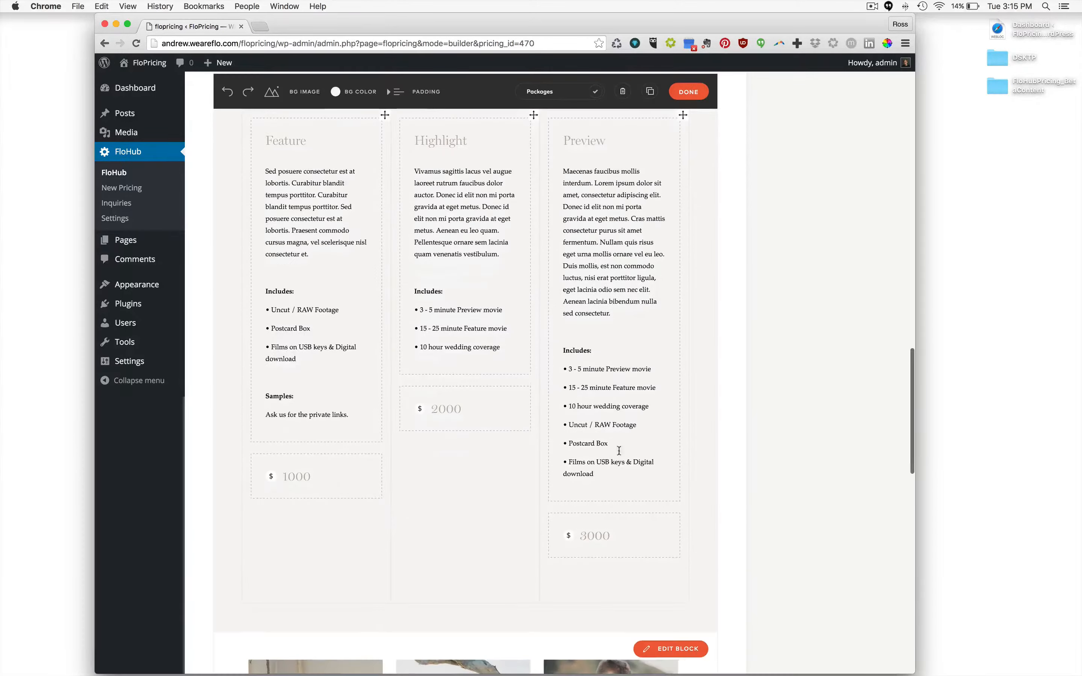
Finish editing the Packages block and open the Gallery block for editing
scroll(630, 314, up, 4)
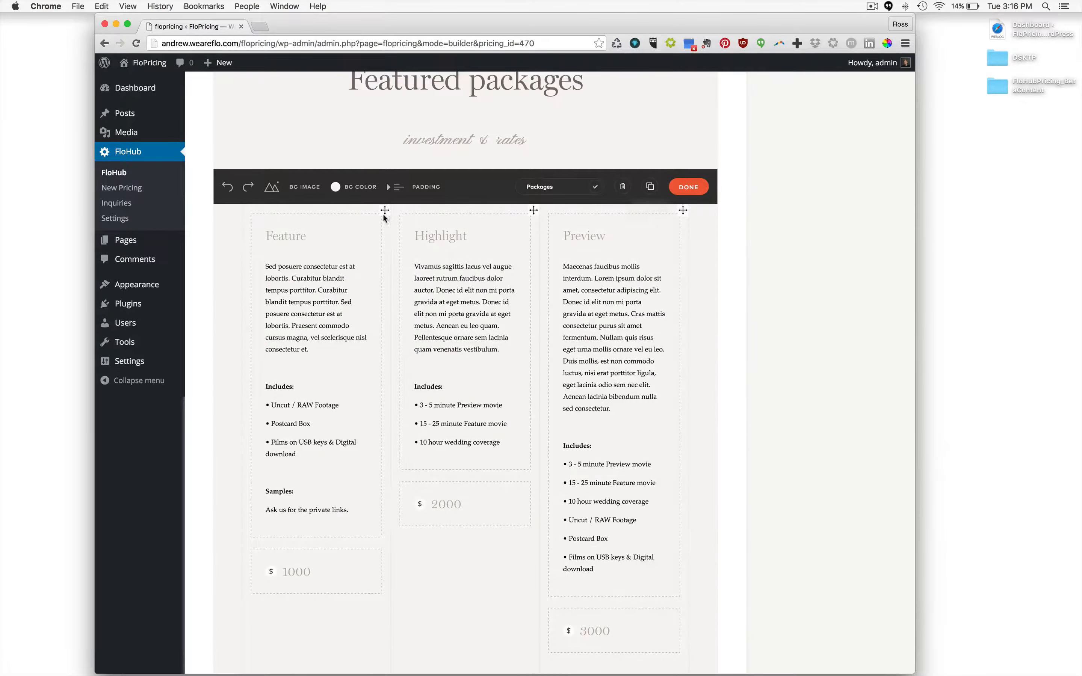
click(687, 188)
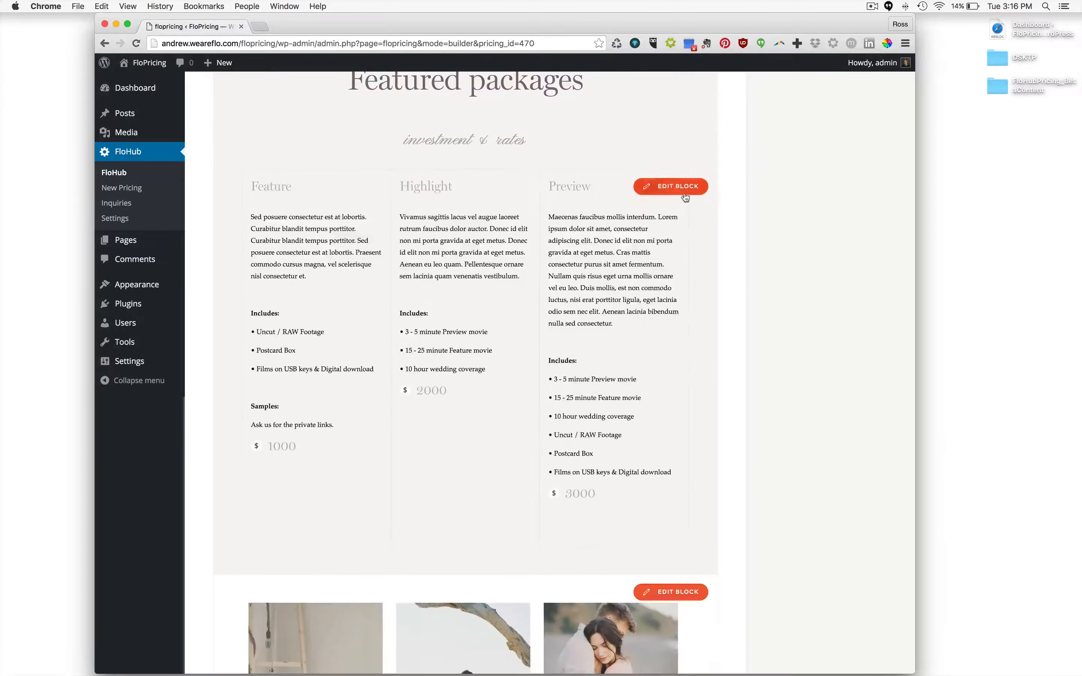
scroll(689, 329, down, 10)
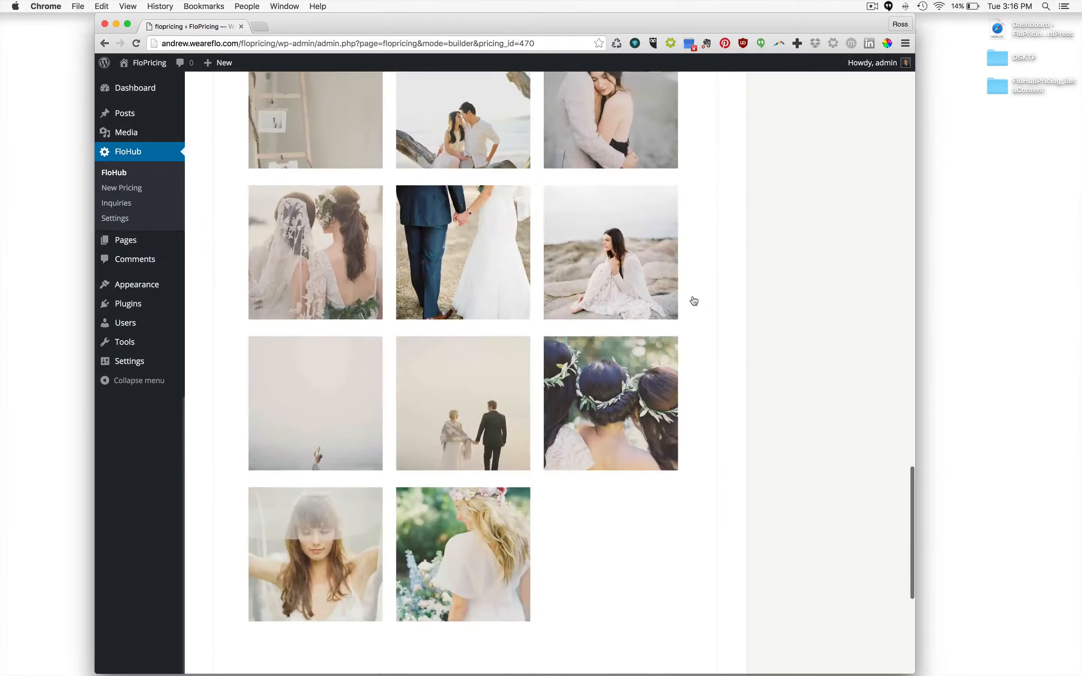
scroll(694, 301, up, 8)
click(675, 207)
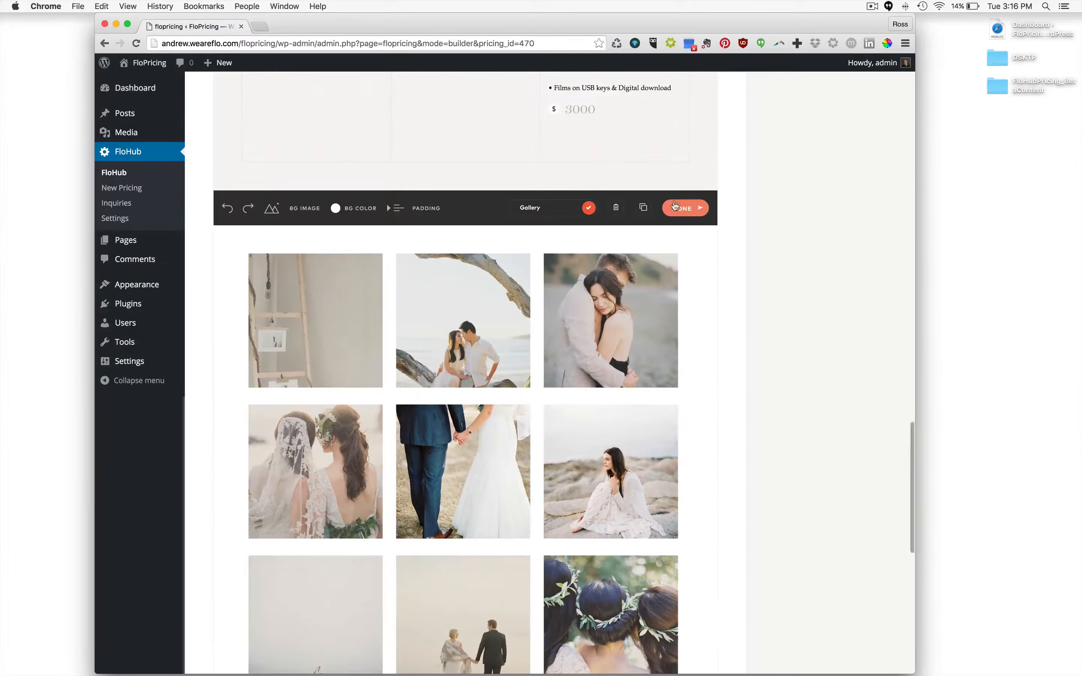
Examine the move, edit and delete controls on the Gallery block's images, and finish editing the block
scroll(611, 201, down, 3)
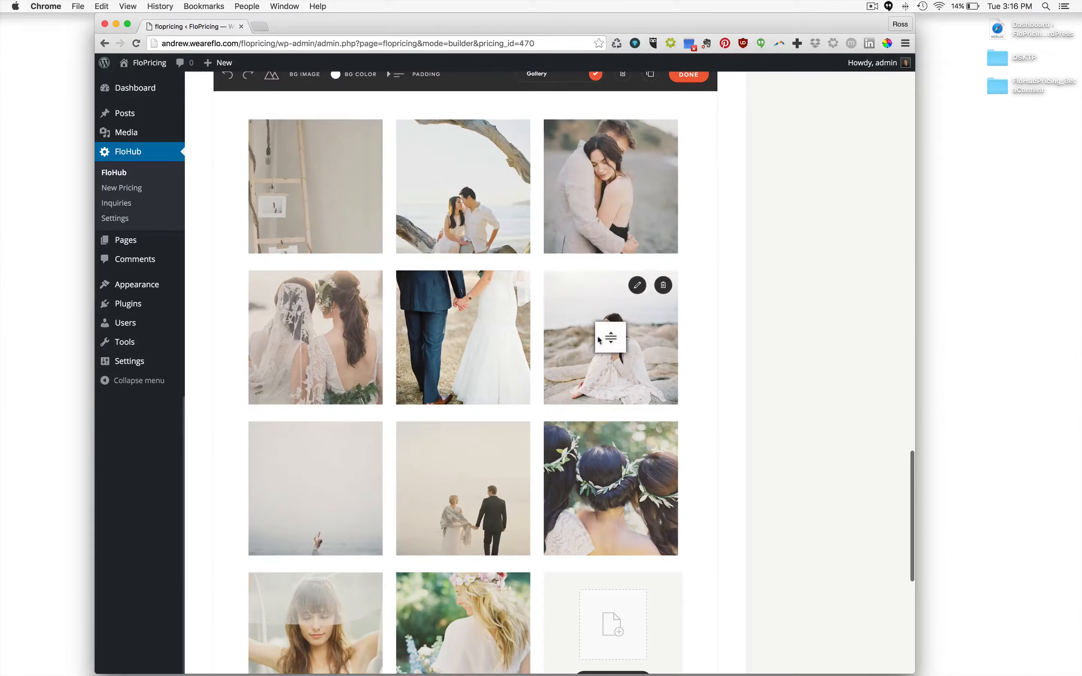
mouse_move(599, 340)
mouse_down()
mouse_move(435, 284)
mouse_move(609, 351)
mouse_move(602, 340)
mouse_up()
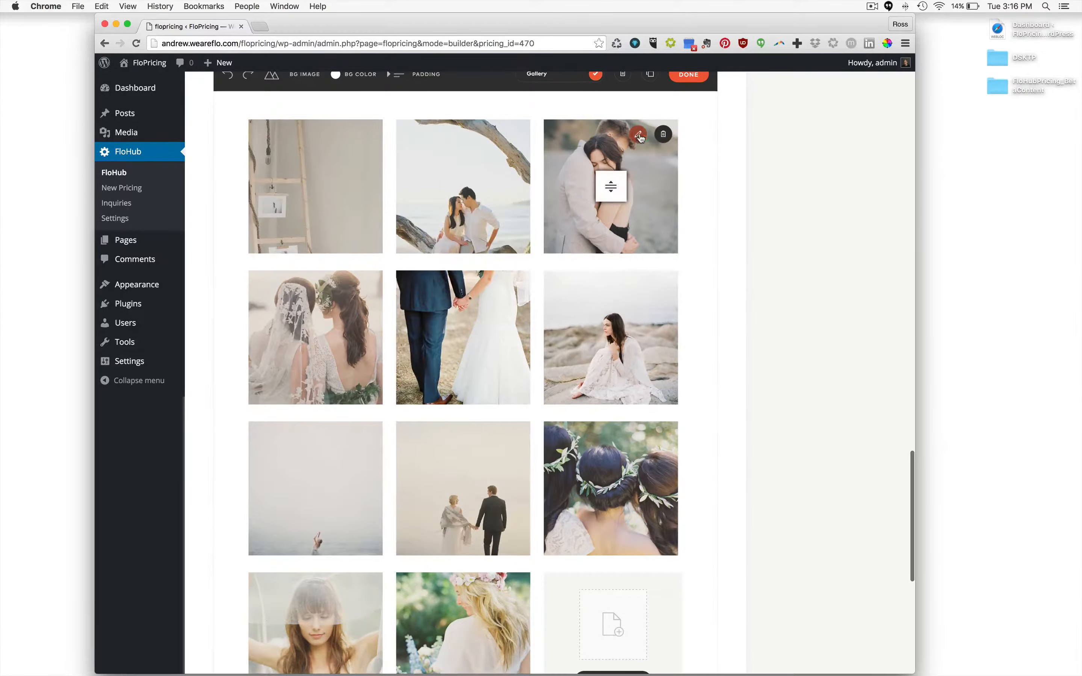
click(640, 135)
click(681, 134)
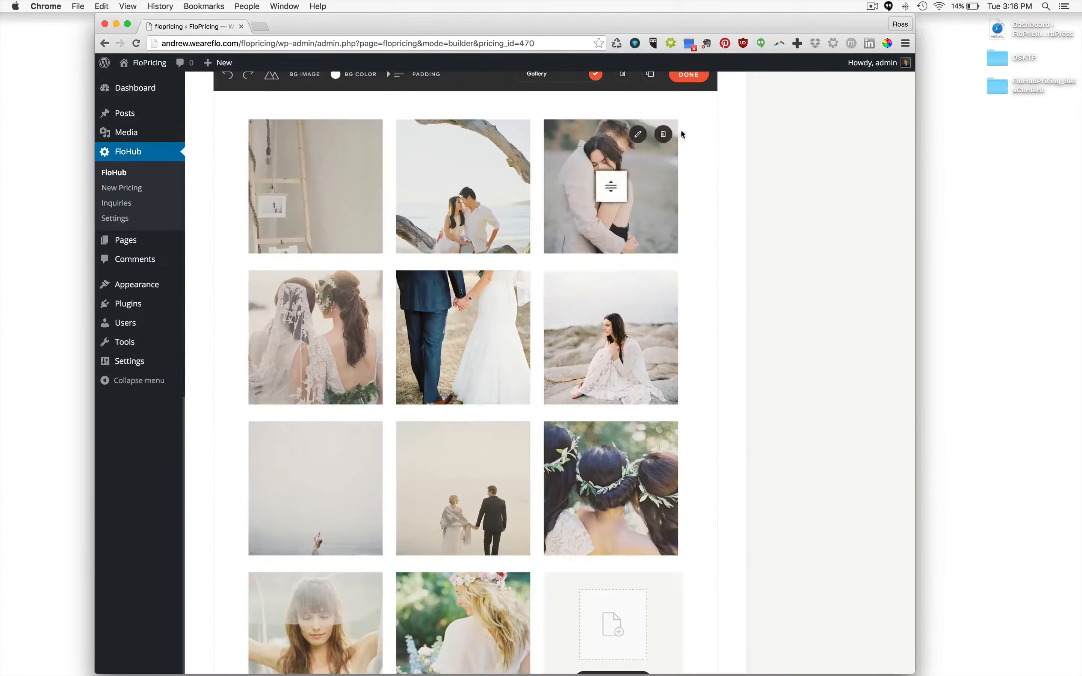
click(688, 75)
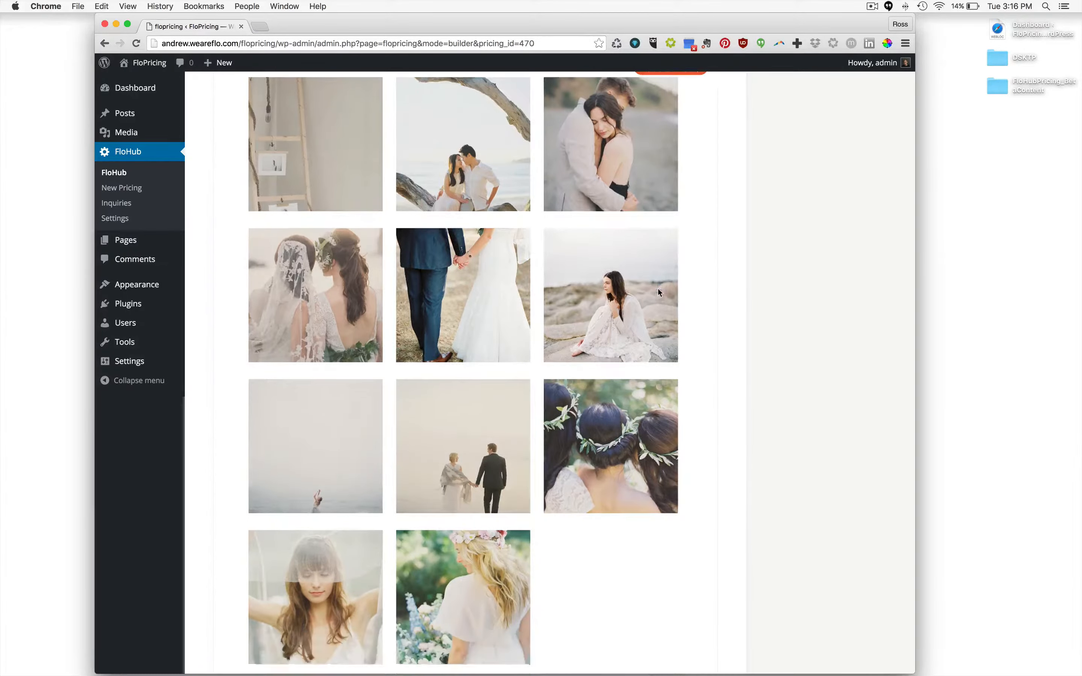
Open the footer for editing and place the text cursor in its copyright line
scroll(658, 289, down, 10)
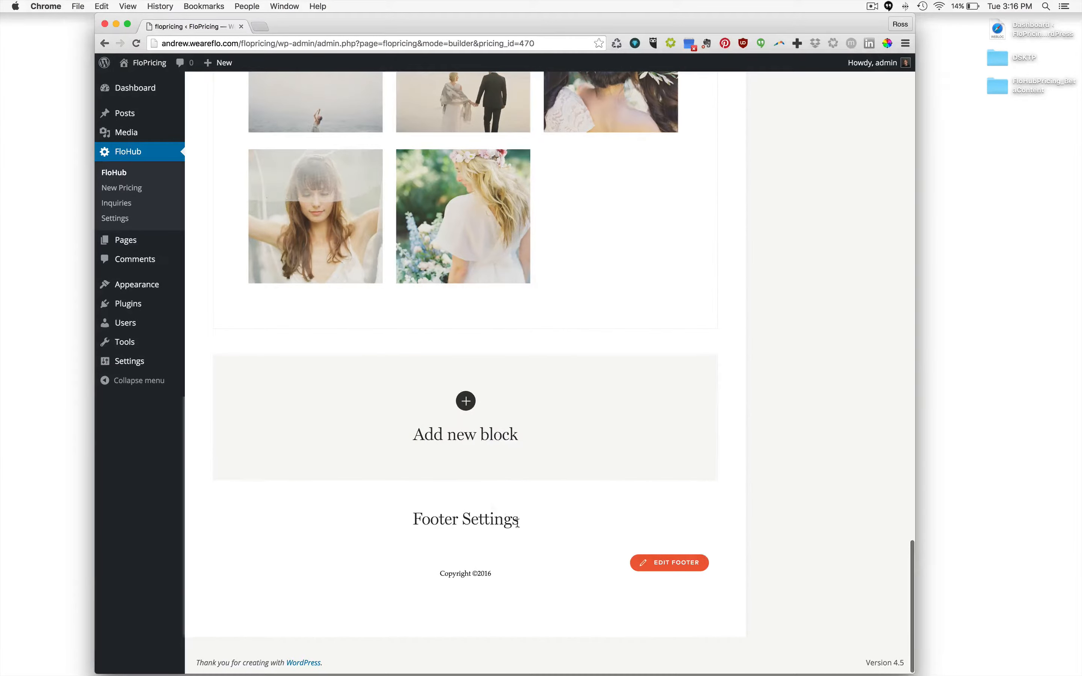
click(665, 563)
scroll(731, 399, down, 5)
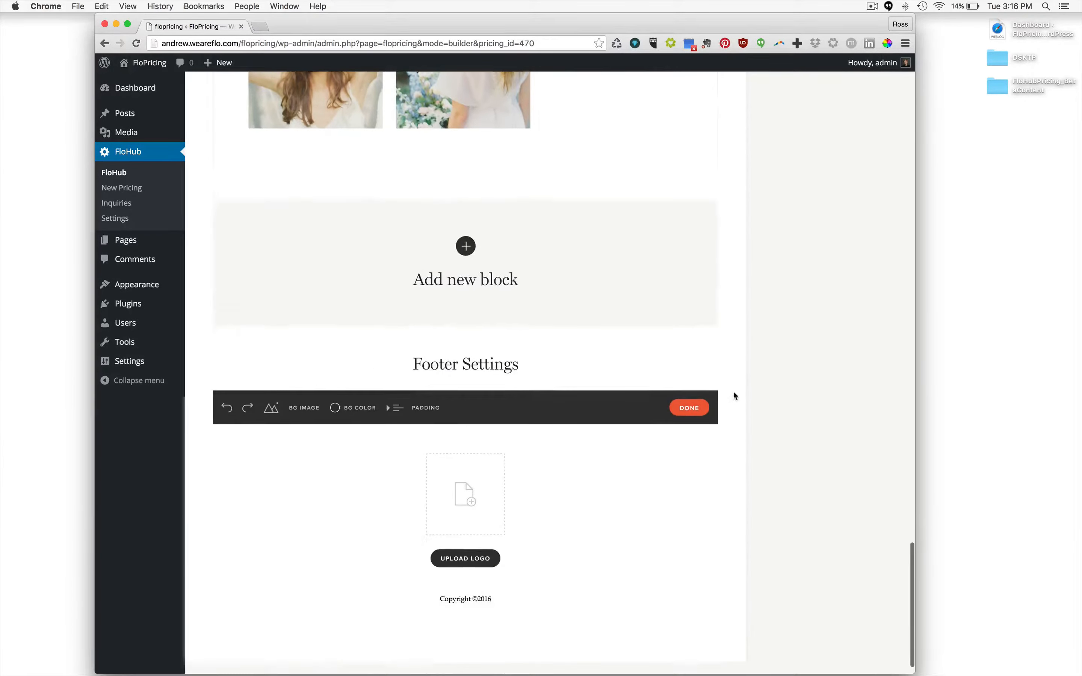
click(474, 582)
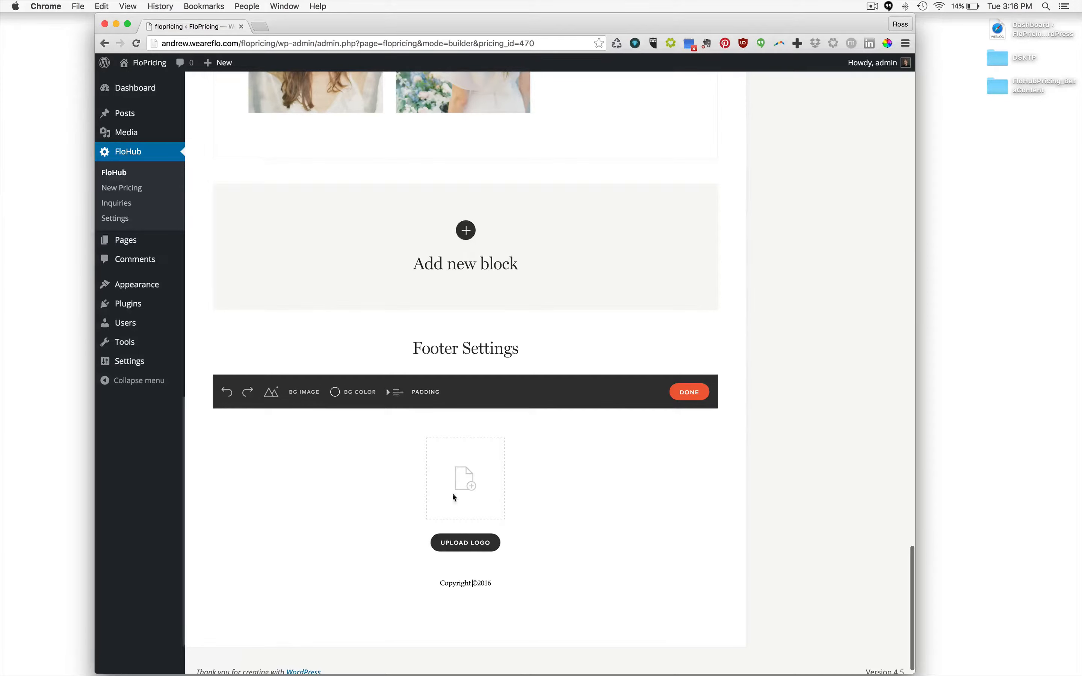
Try out the antler logo from the media library in the footer, resizing and then removing it, and finish editing the footer
click(464, 548)
click(597, 341)
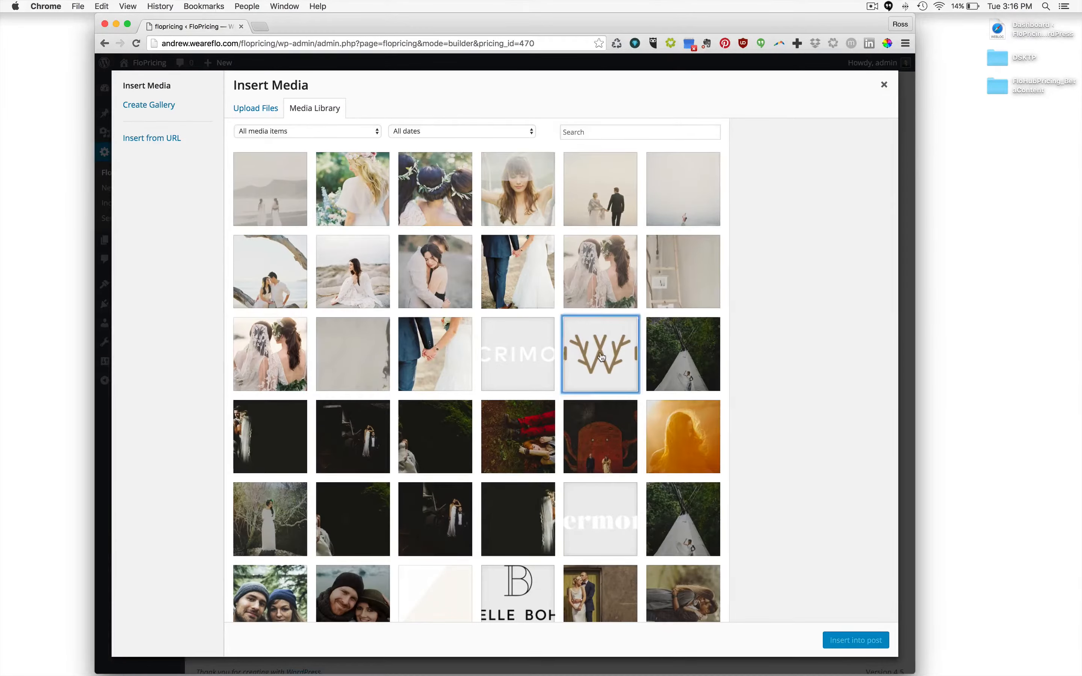
click(839, 640)
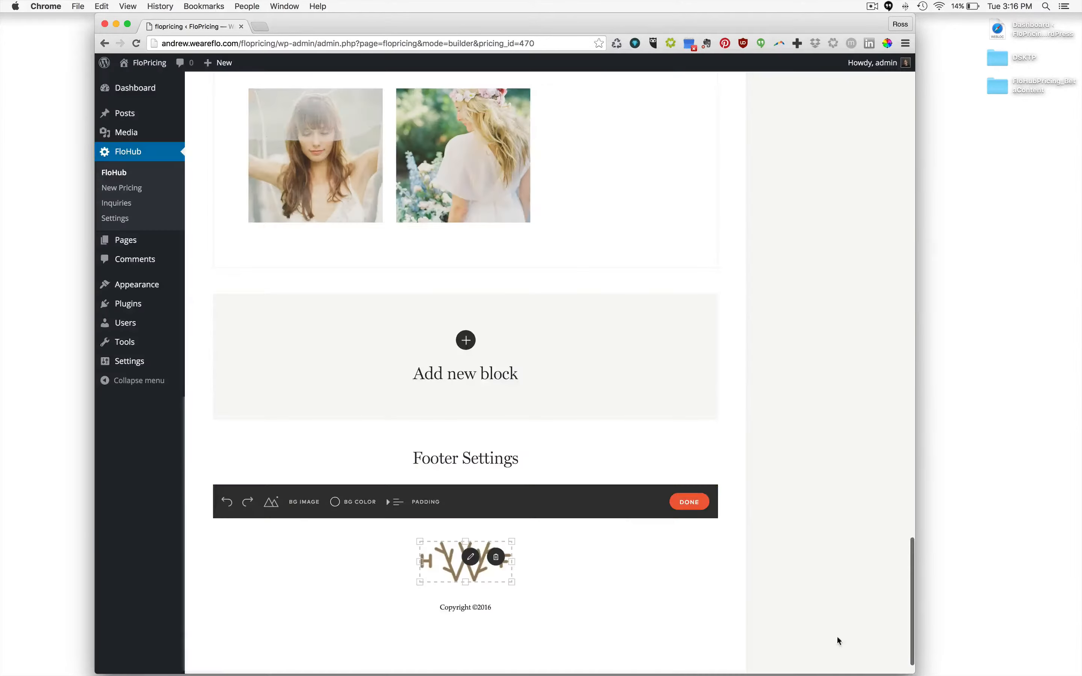
drag(510, 581, 544, 519)
click(496, 557)
click(692, 503)
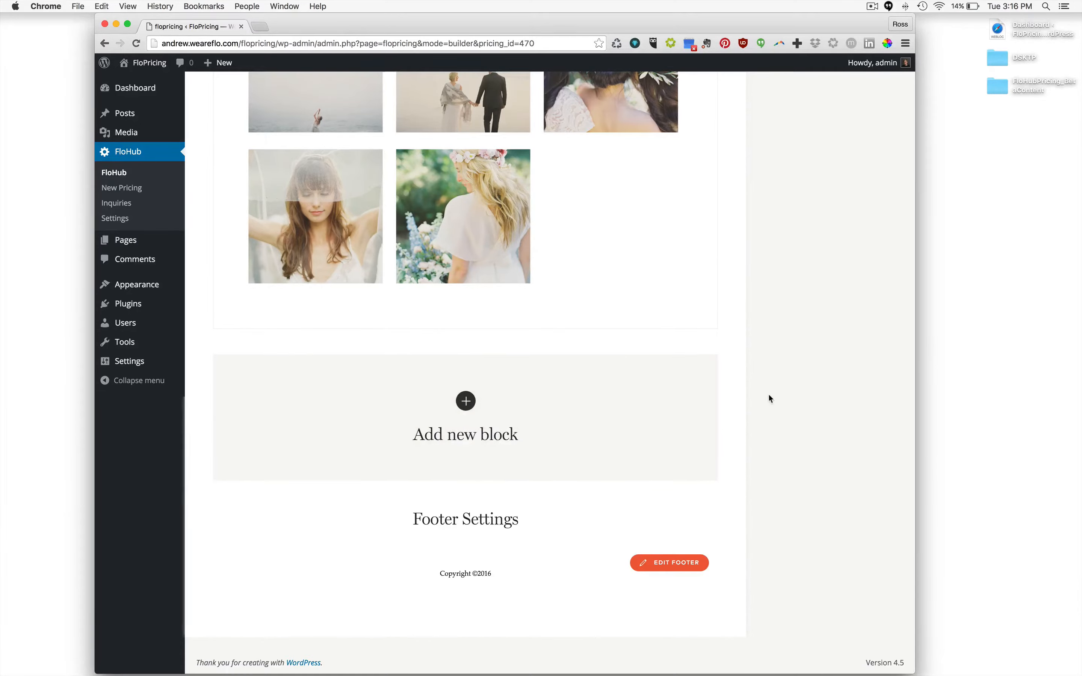
Examine the margin setting between the Investment & Rates image block and the Featured packages heading, and close it
scroll(465, 356, up, 15)
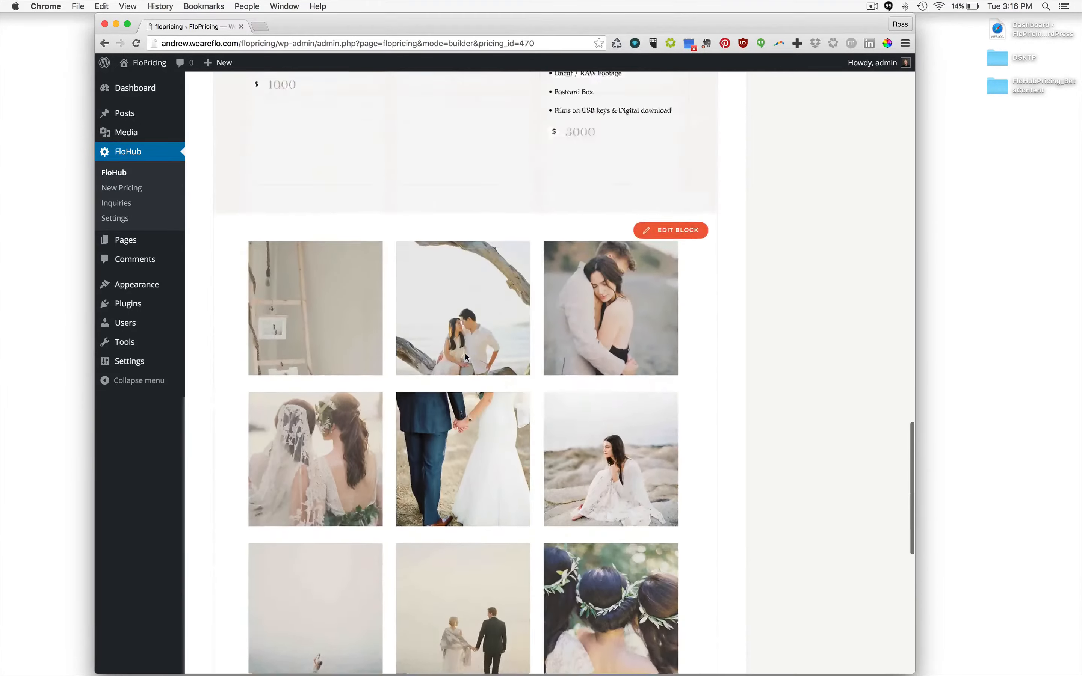
scroll(465, 353, up, 10)
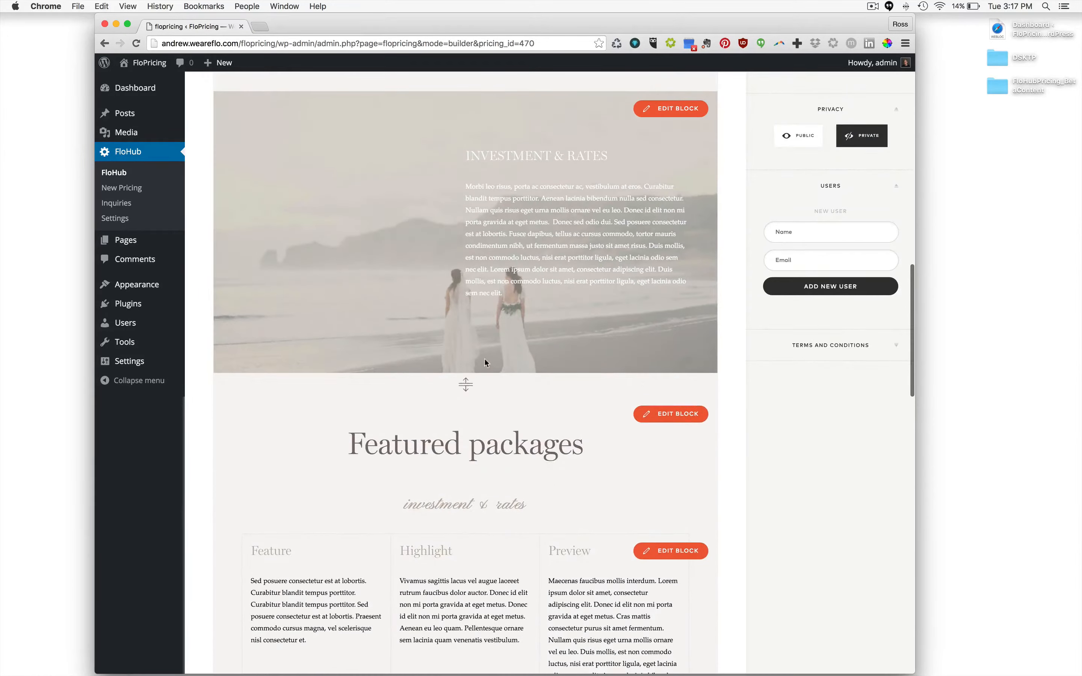
click(466, 387)
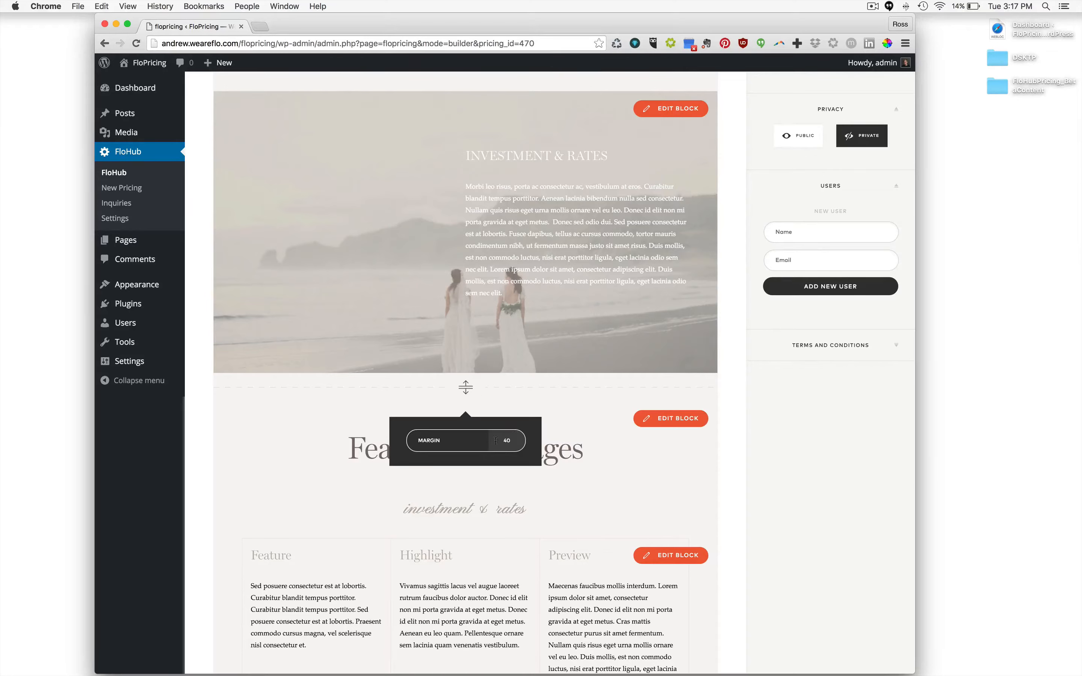
click(766, 418)
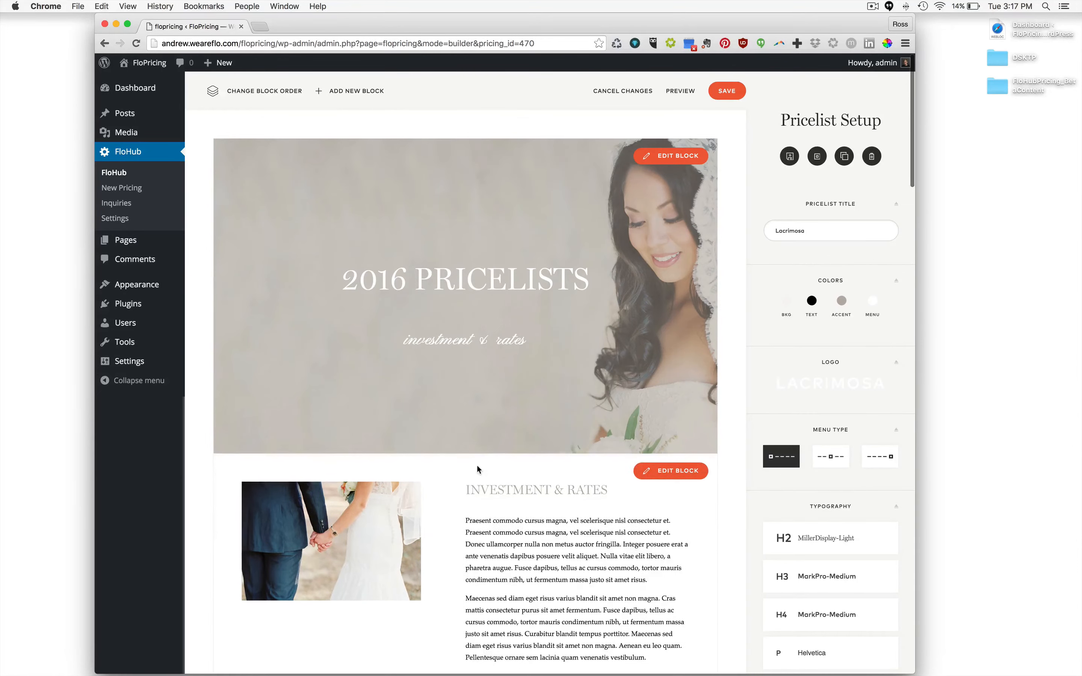
Save the Lacrimosa pricelist
click(724, 91)
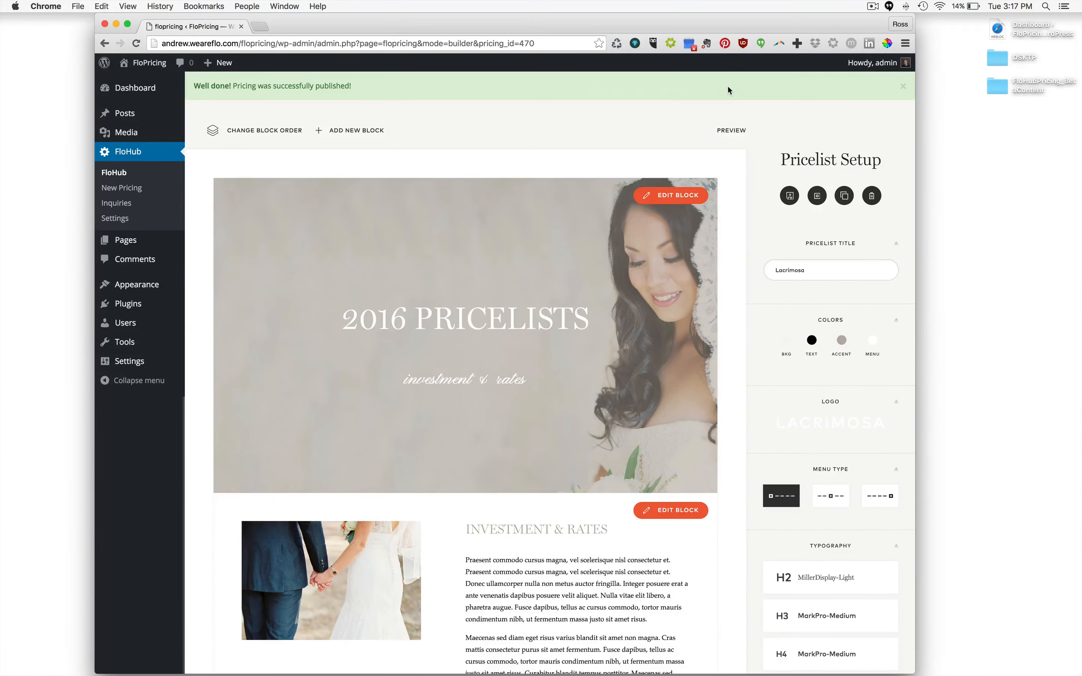